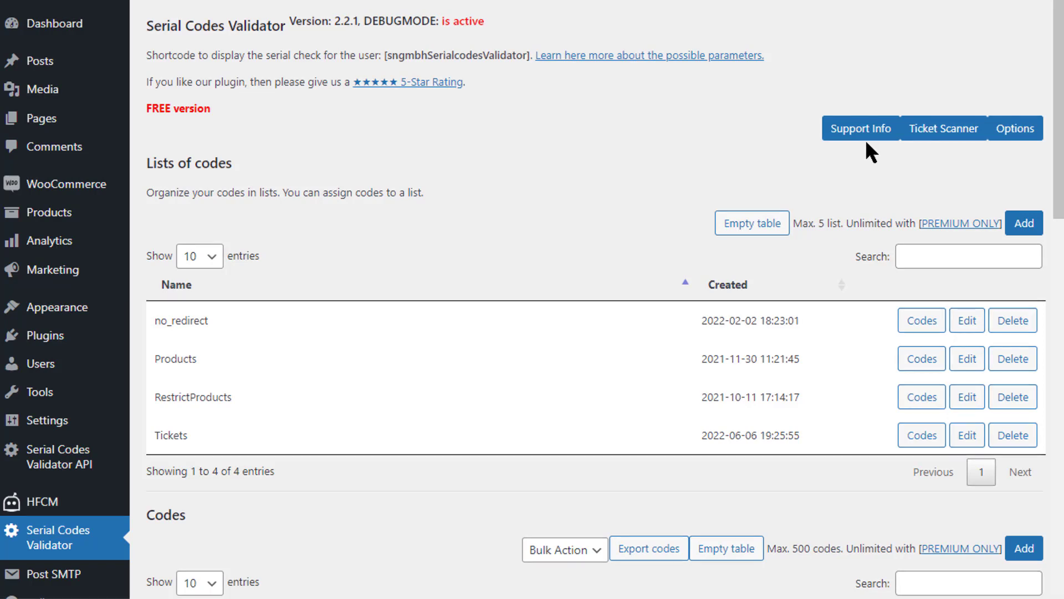
View the plugin's support information and select the support e-mail, then return to the code lists overview
click(869, 133)
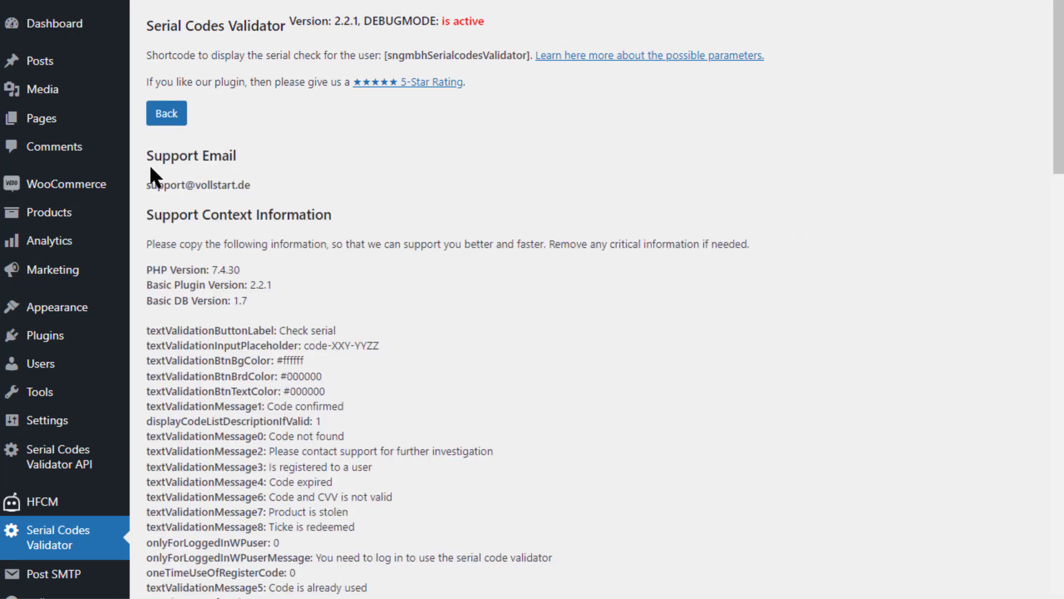
drag(142, 183, 250, 184)
click(165, 234)
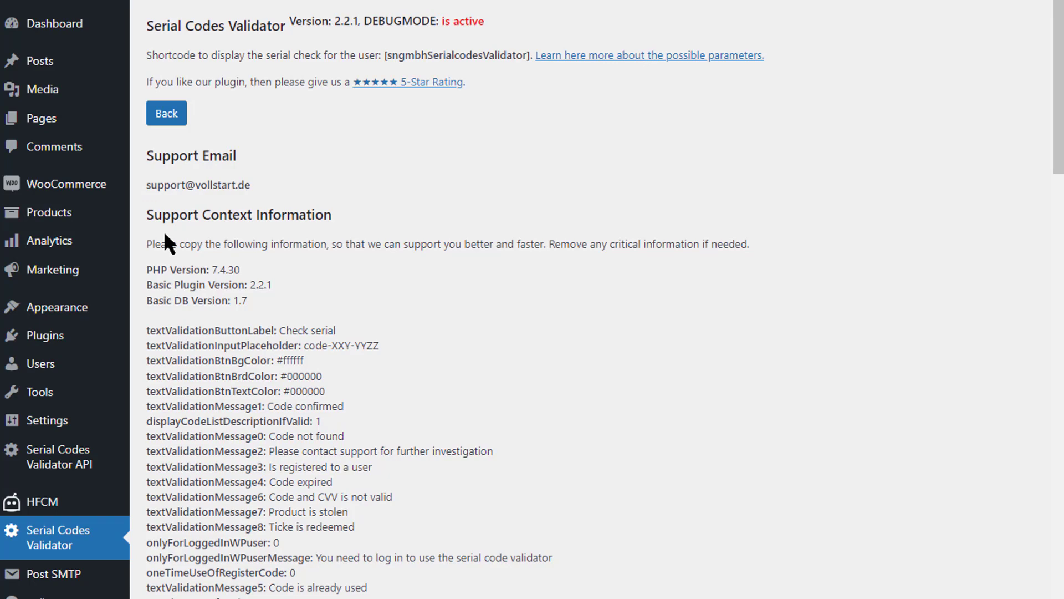
click(168, 117)
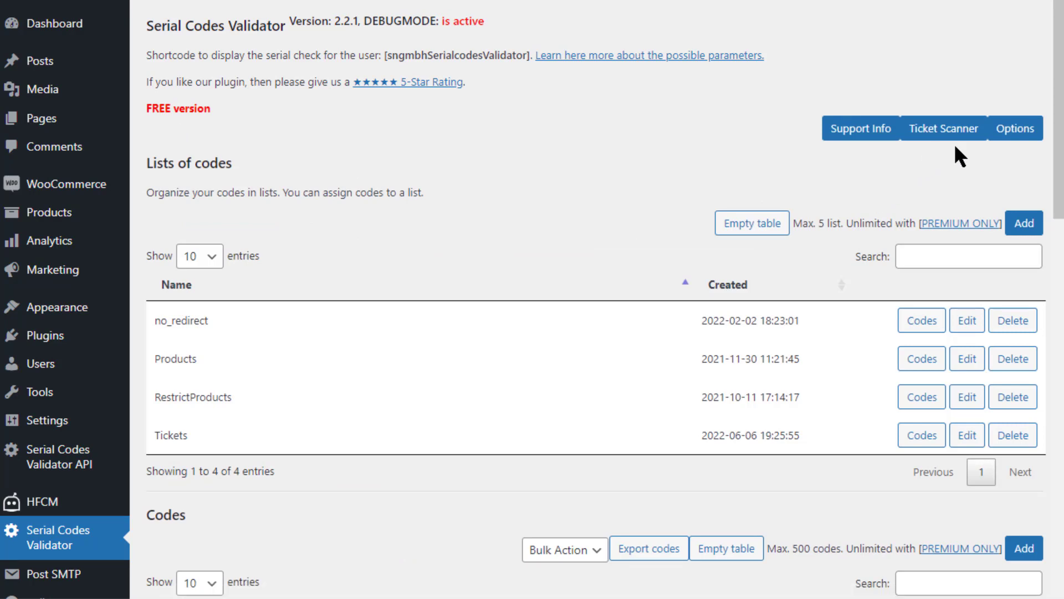
Open the plugin options and select the 'Code:' PDF invoice prefix under WooCommerce product serial assignment
click(1015, 135)
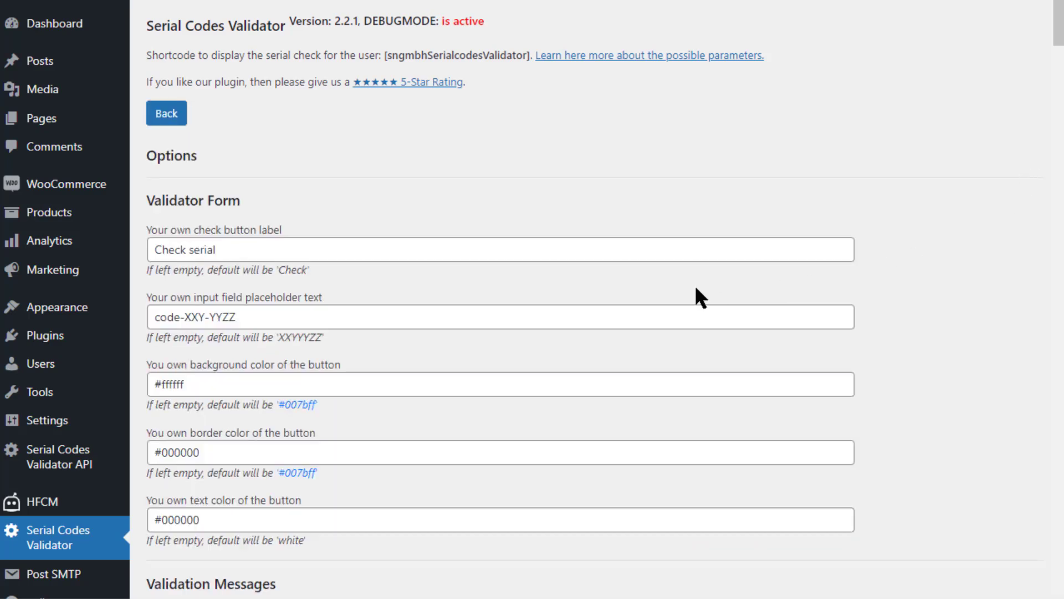
scroll(499, 427, down, 8)
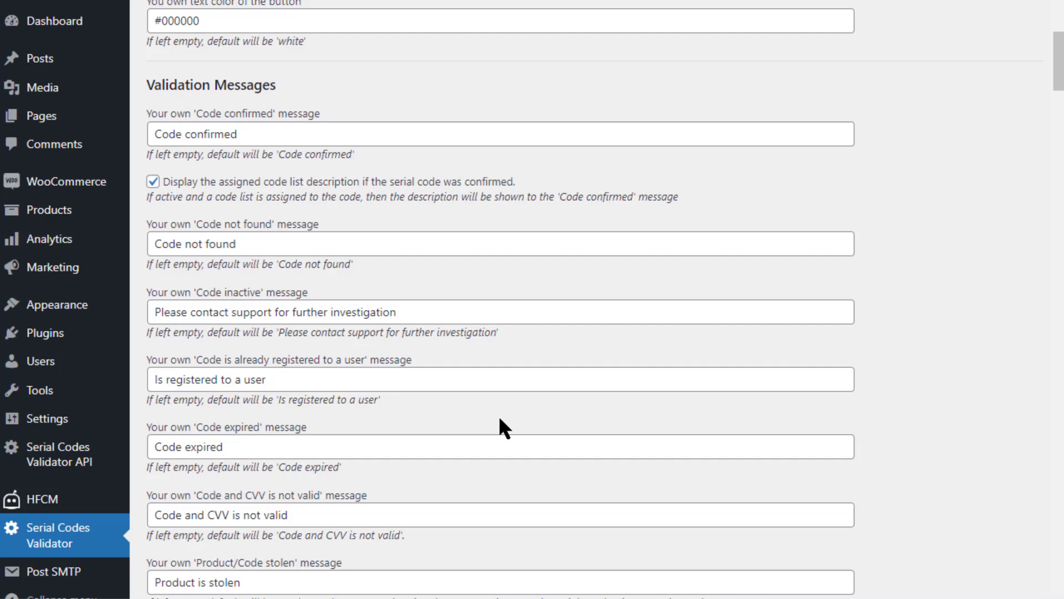
scroll(658, 420, down, 10)
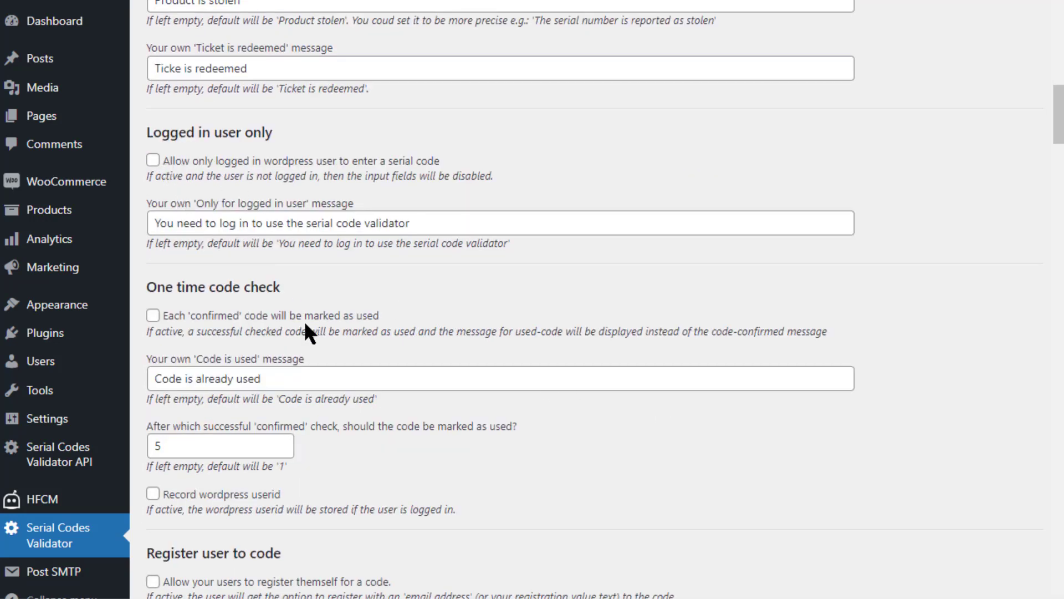
scroll(392, 327, down, 6)
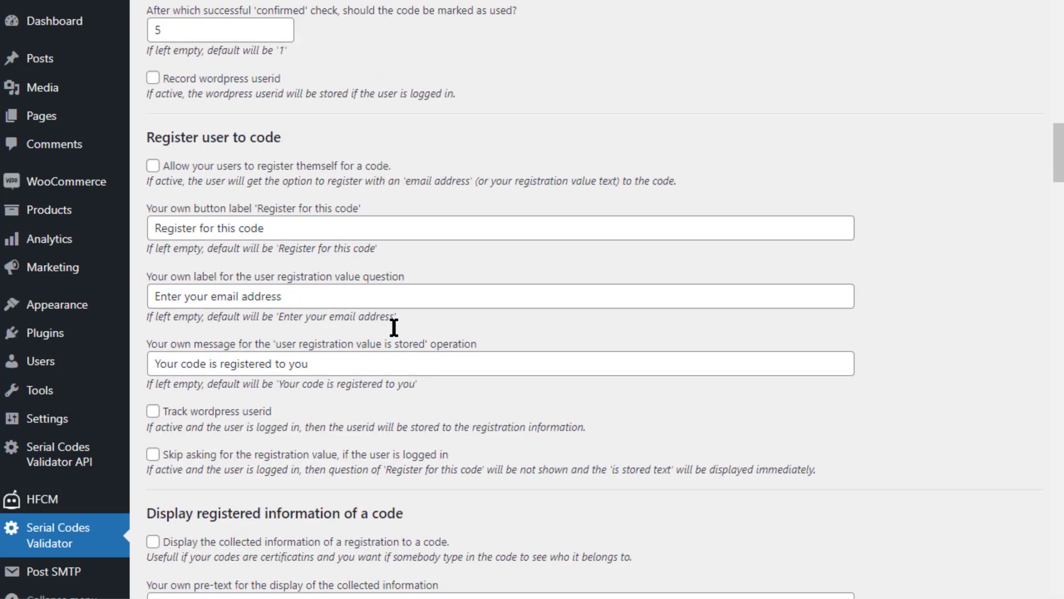
scroll(394, 327, down, 9)
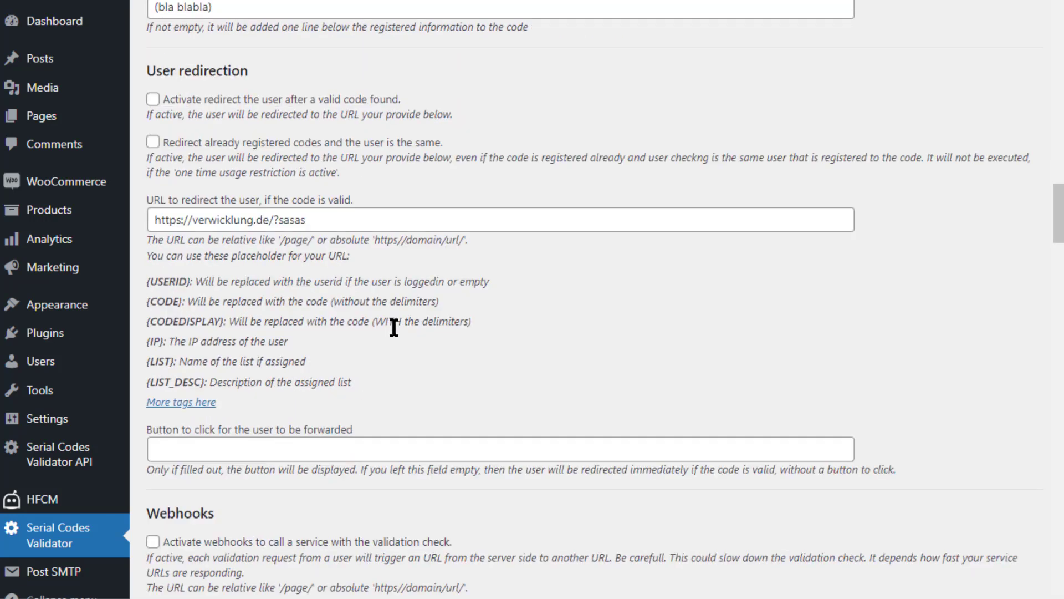
scroll(394, 327, down, 1)
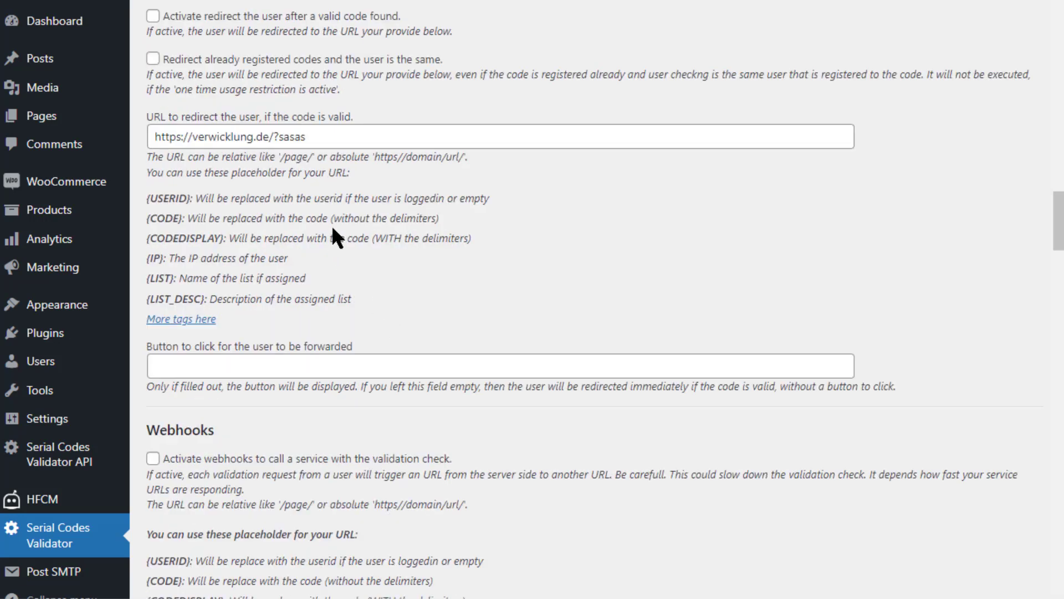
scroll(333, 229, down, 12)
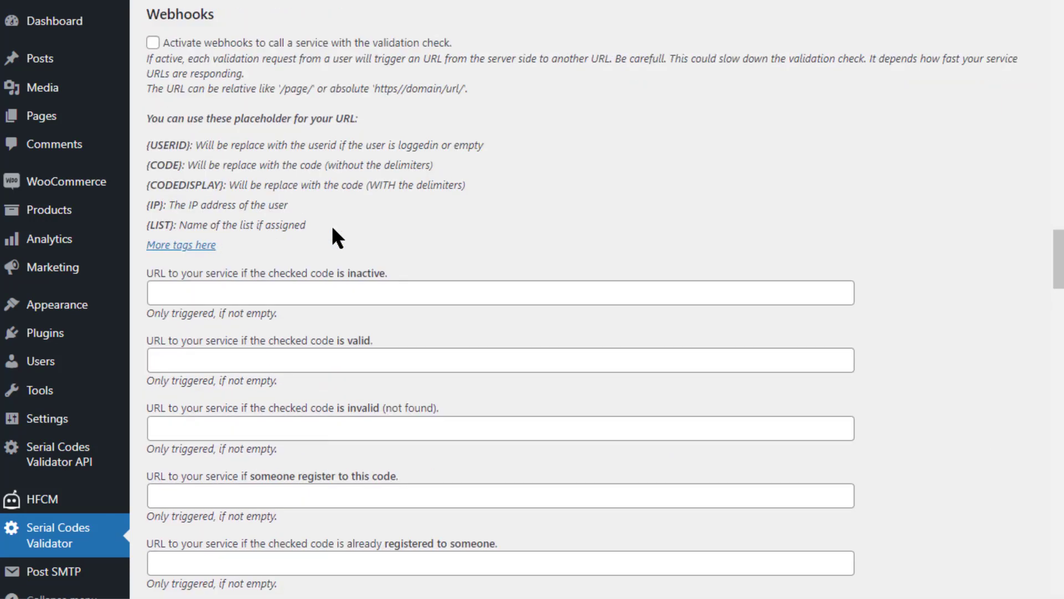
scroll(331, 226, down, 9)
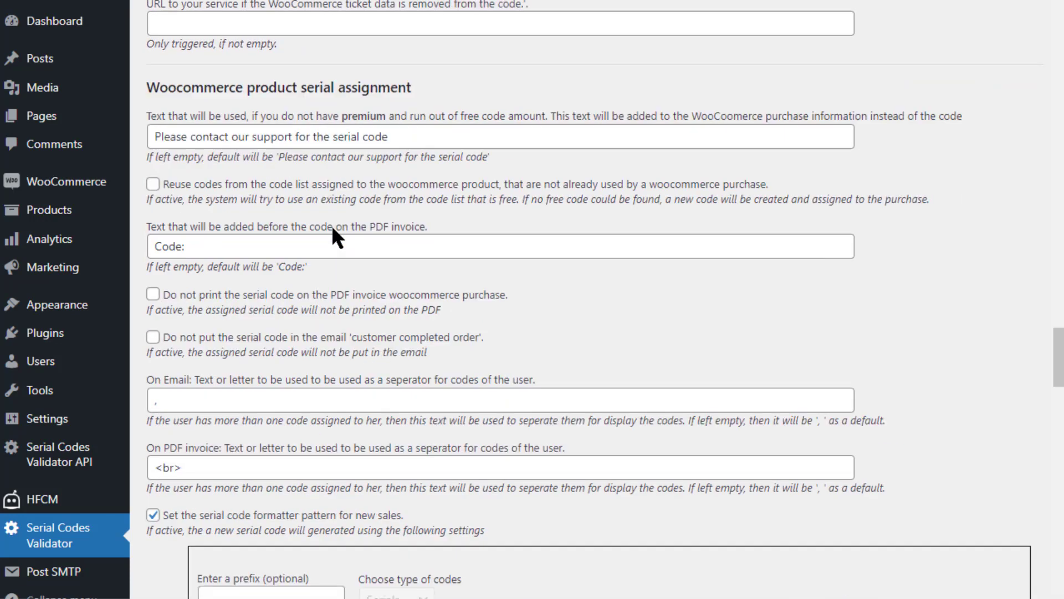
scroll(332, 225, down, 1)
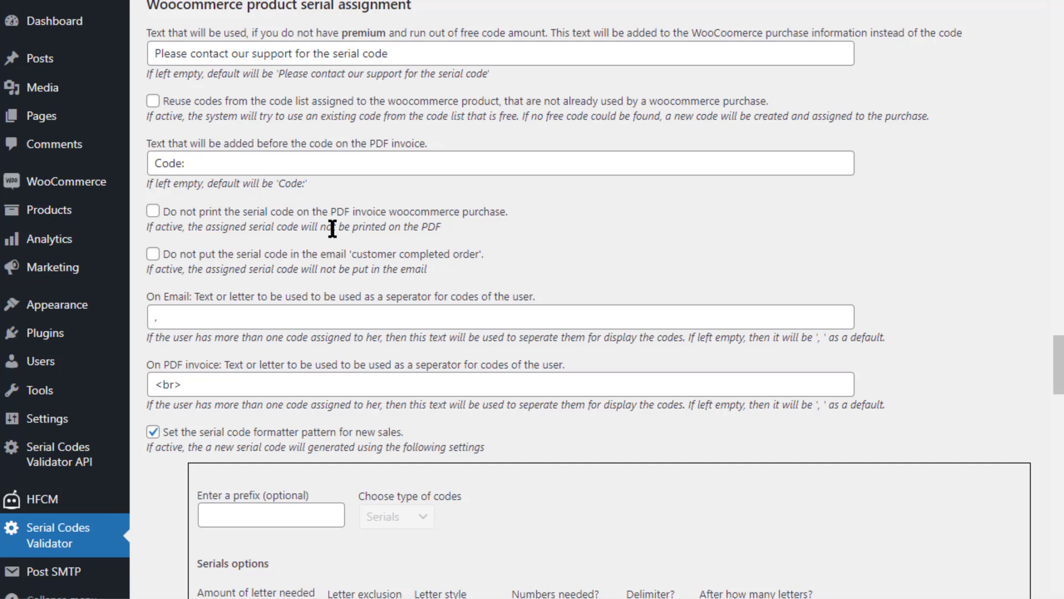
drag(216, 162, 153, 163)
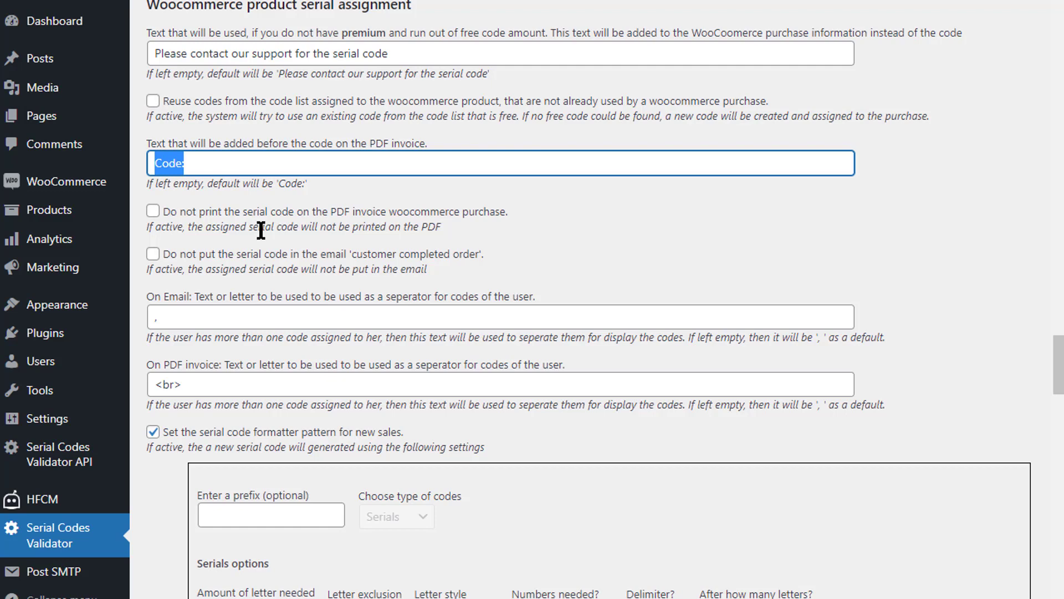
scroll(593, 467, down, 3)
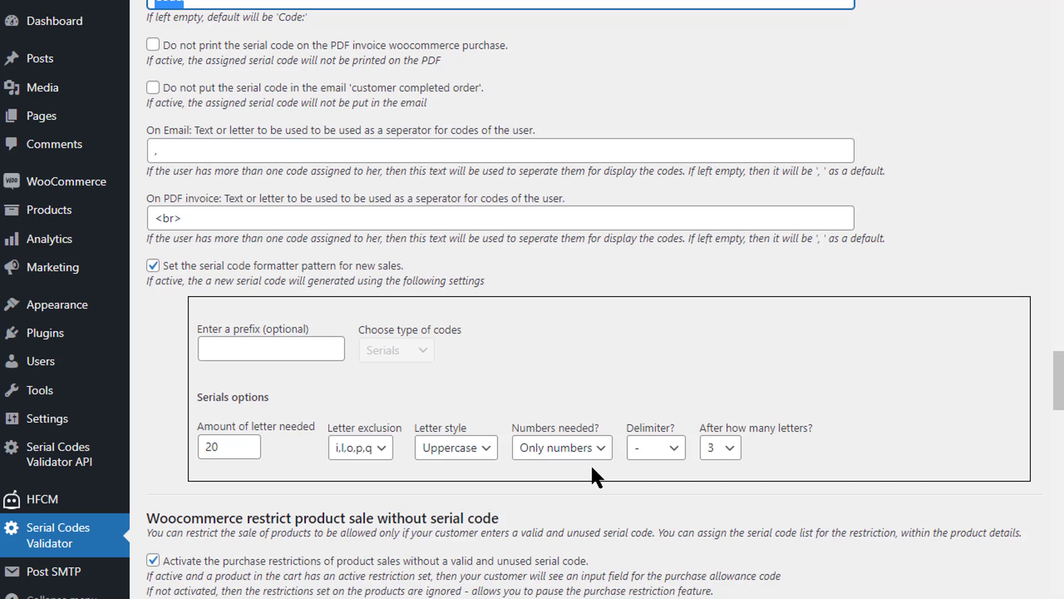
scroll(315, 207, down, 6)
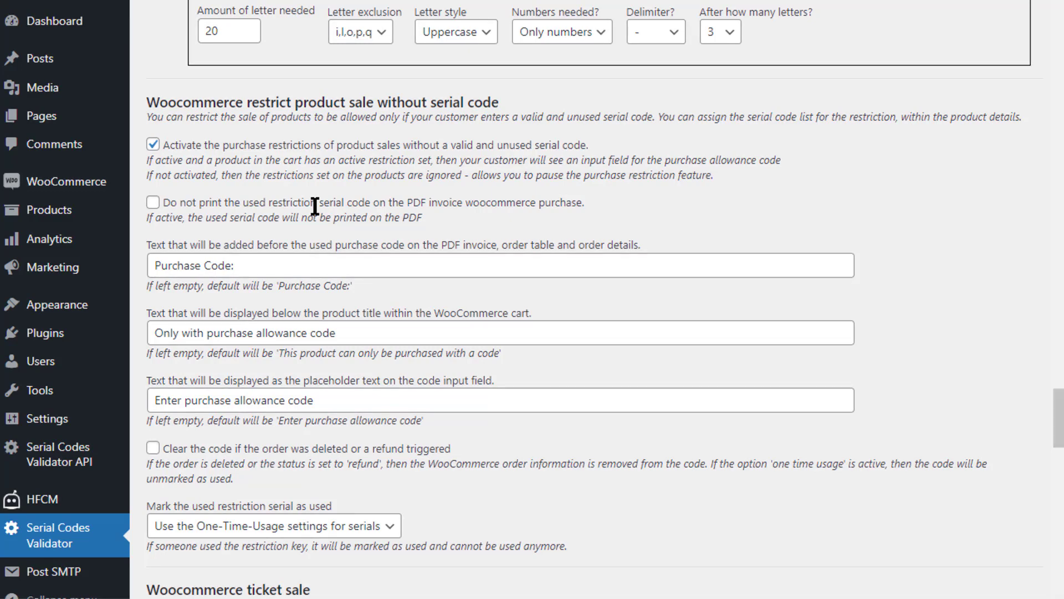
scroll(315, 206, down, 6)
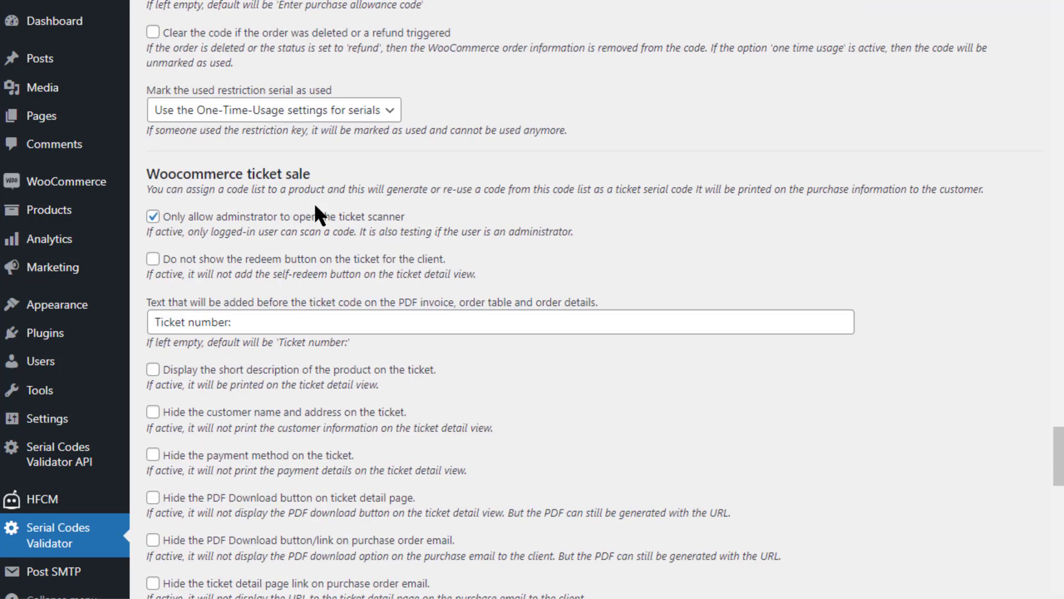
scroll(315, 207, down, 2)
scroll(315, 207, up, 1)
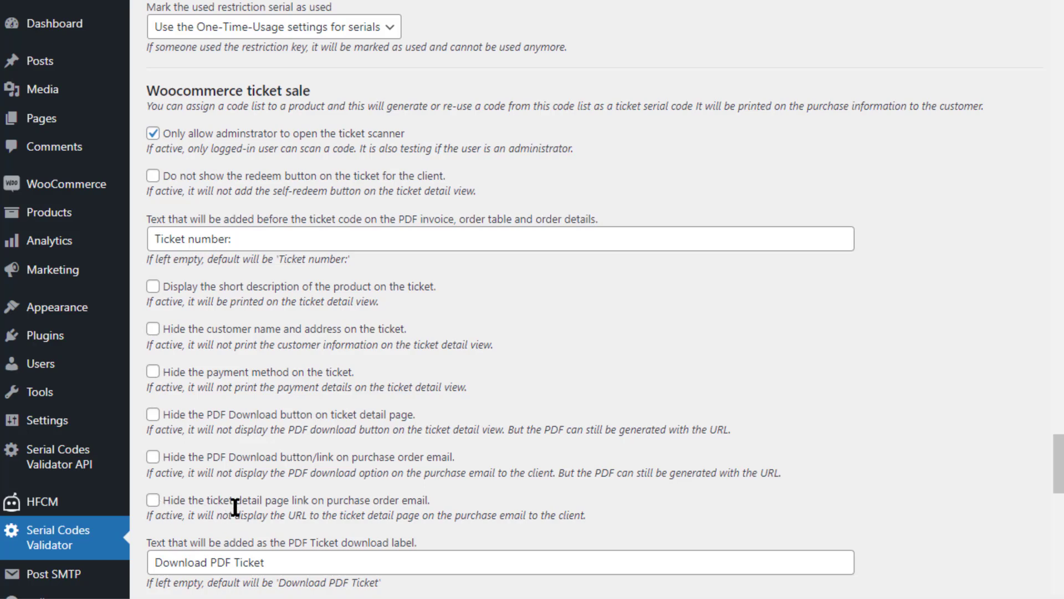
scroll(235, 513, down, 5)
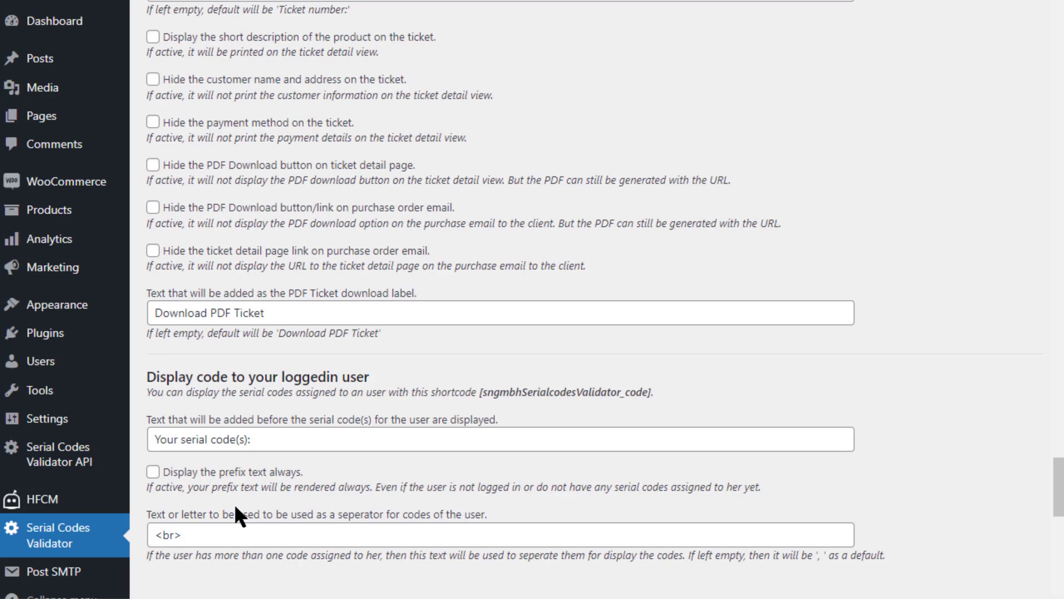
scroll(235, 507, down, 2)
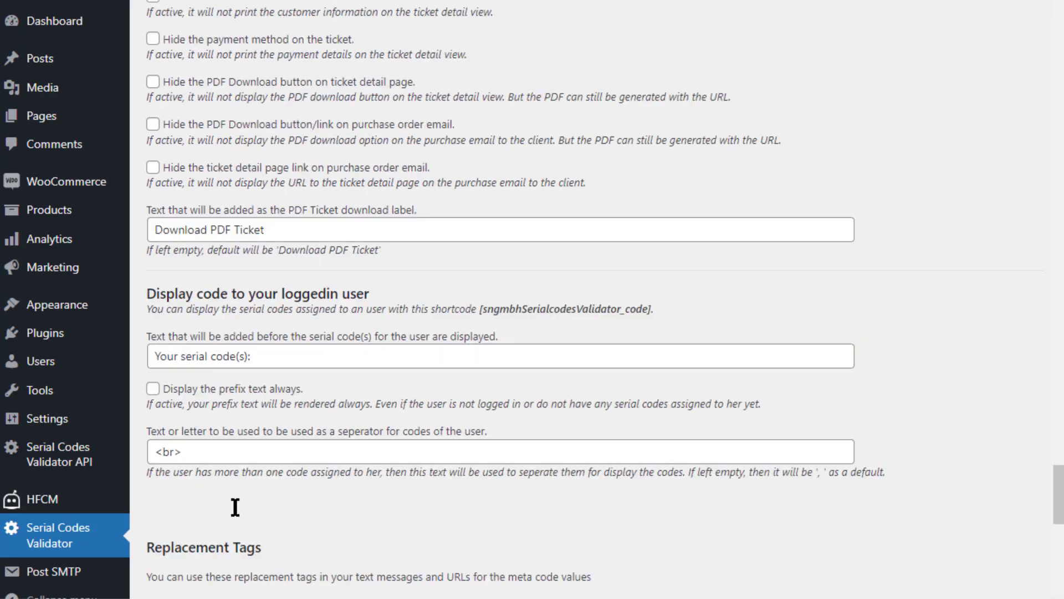
scroll(235, 507, down, 2)
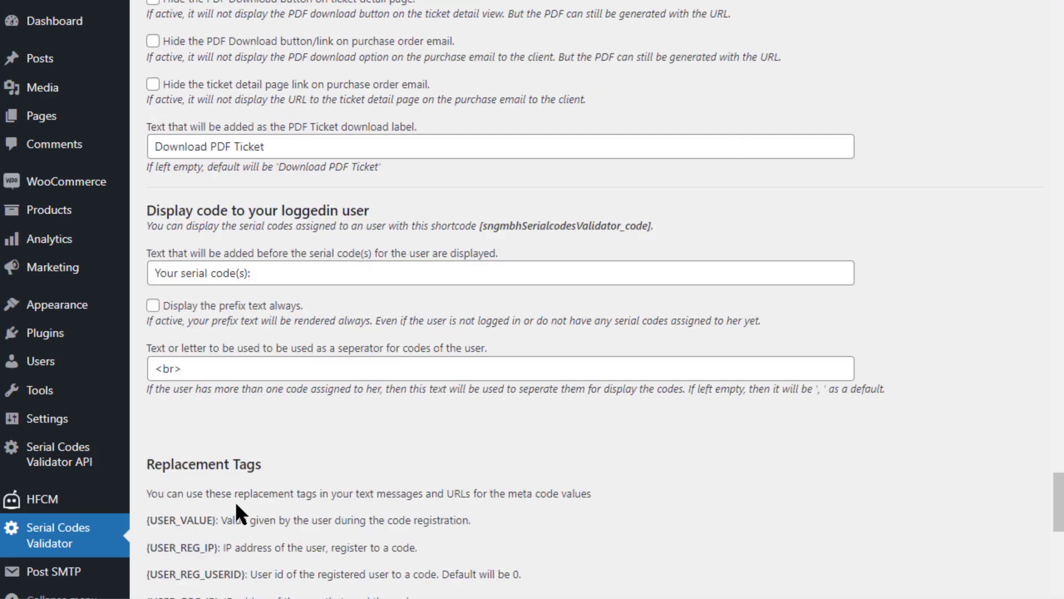
scroll(835, 233, up, 20)
scroll(834, 235, up, 12)
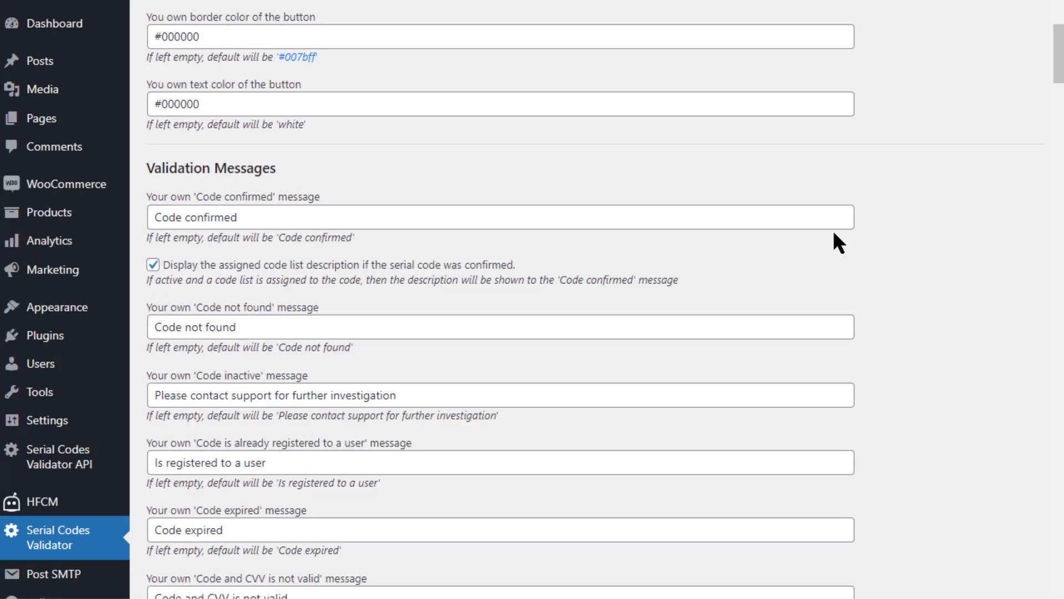
Go back from the options to the overview and open the no_redirect code list for editing
click(183, 114)
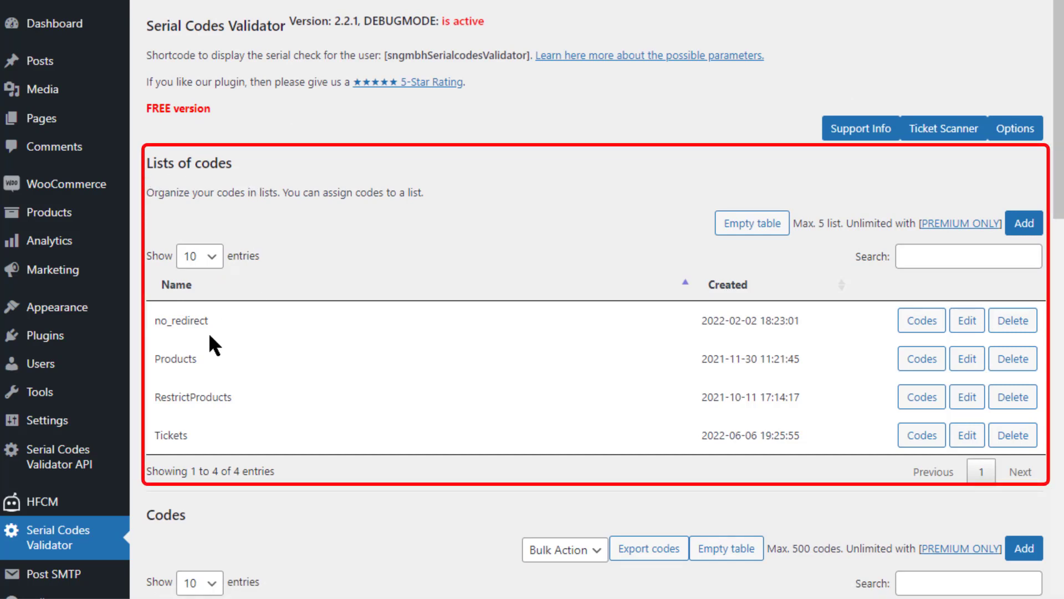
click(966, 322)
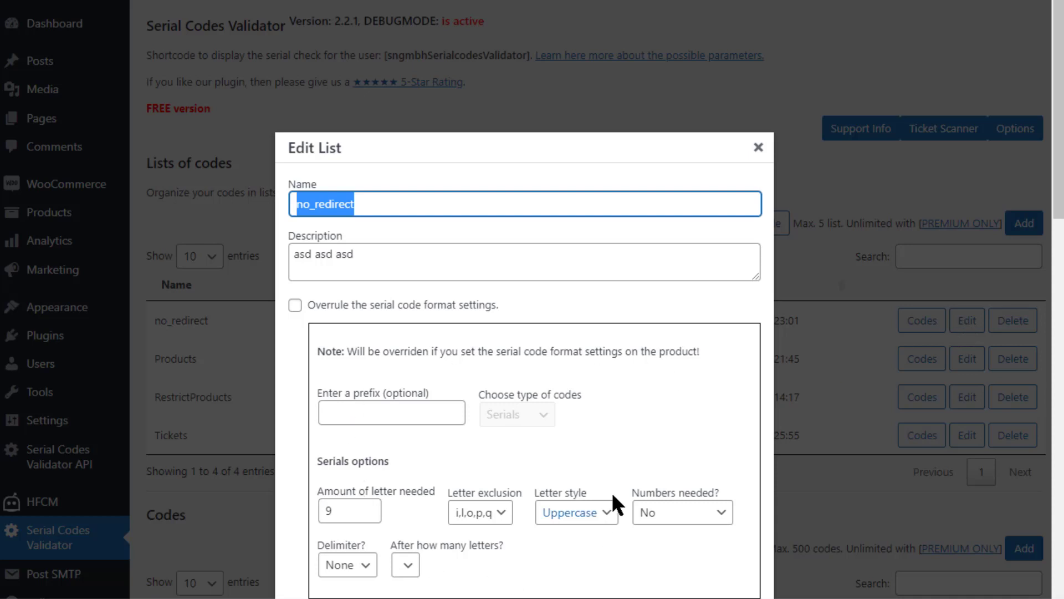
Close the no_redirect editor unchanged, go to codes page 3 and expand code prod-SST-WSE-XXW
click(758, 148)
scroll(663, 380, down, 5)
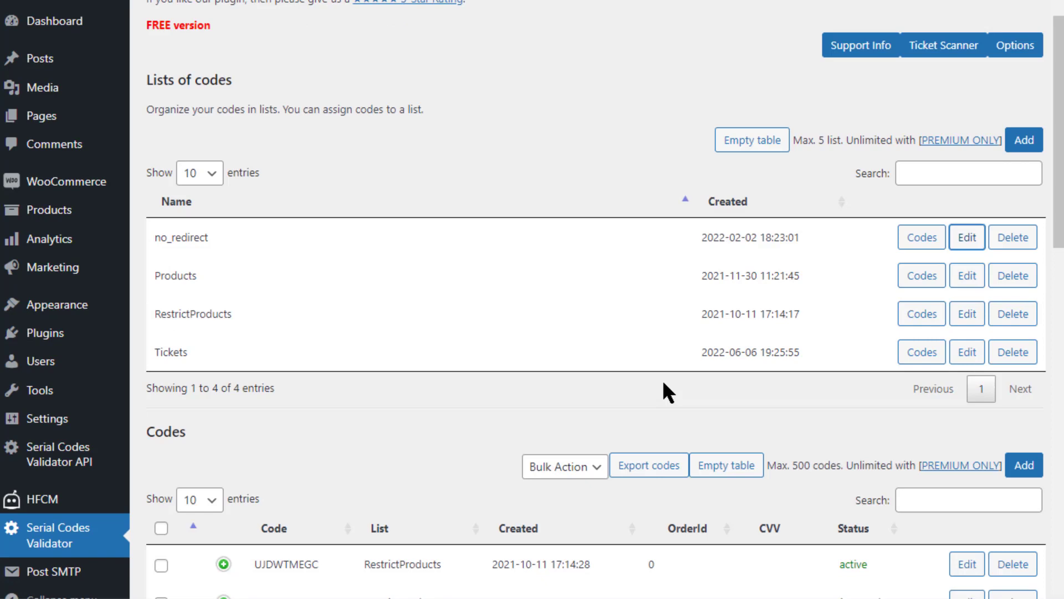
scroll(665, 393, down, 2)
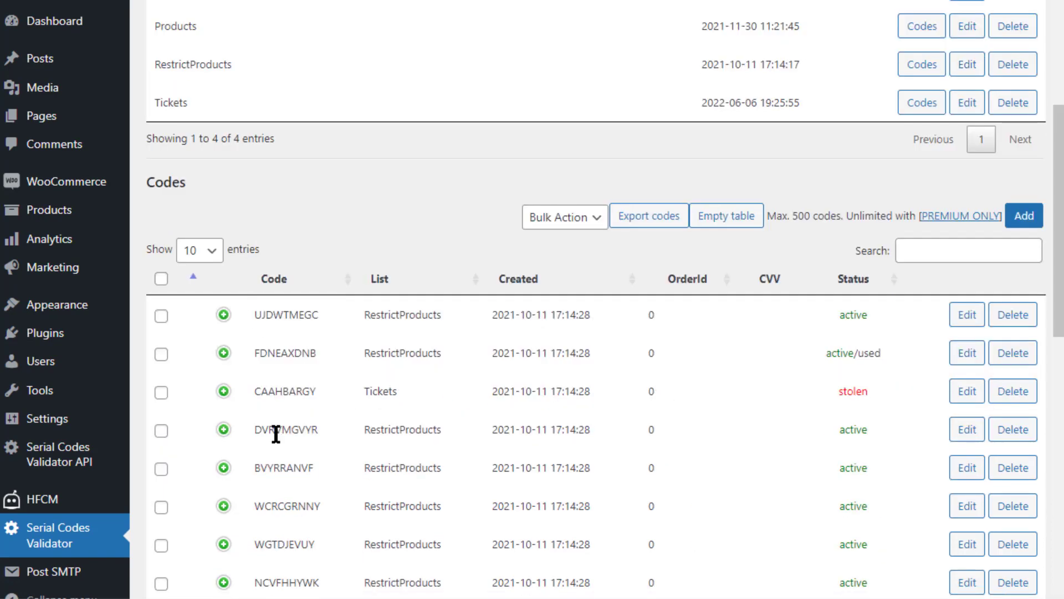
scroll(276, 434, down, 2)
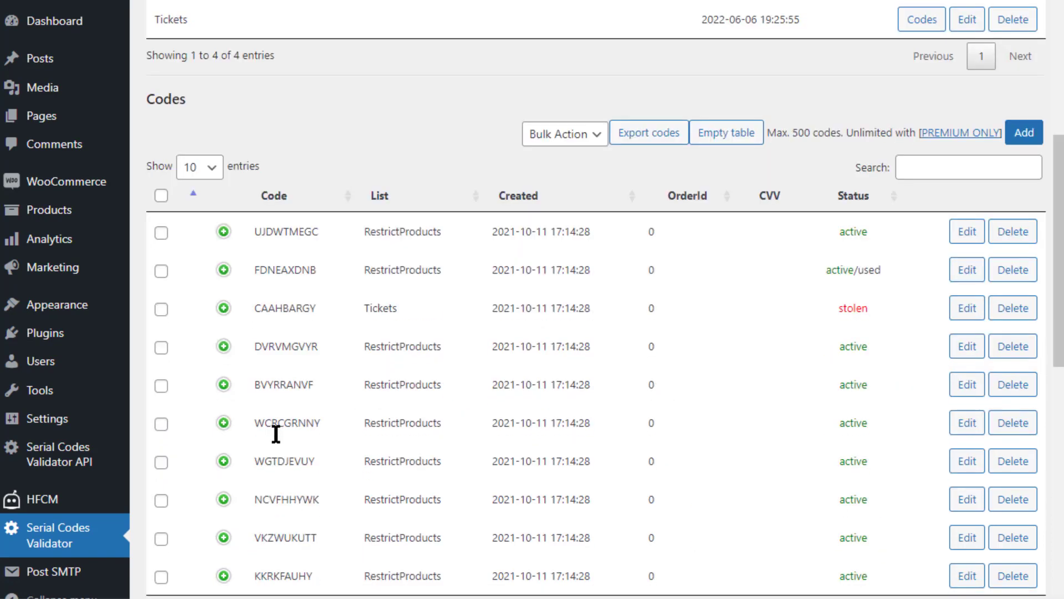
click(750, 146)
scroll(623, 389, down, 2)
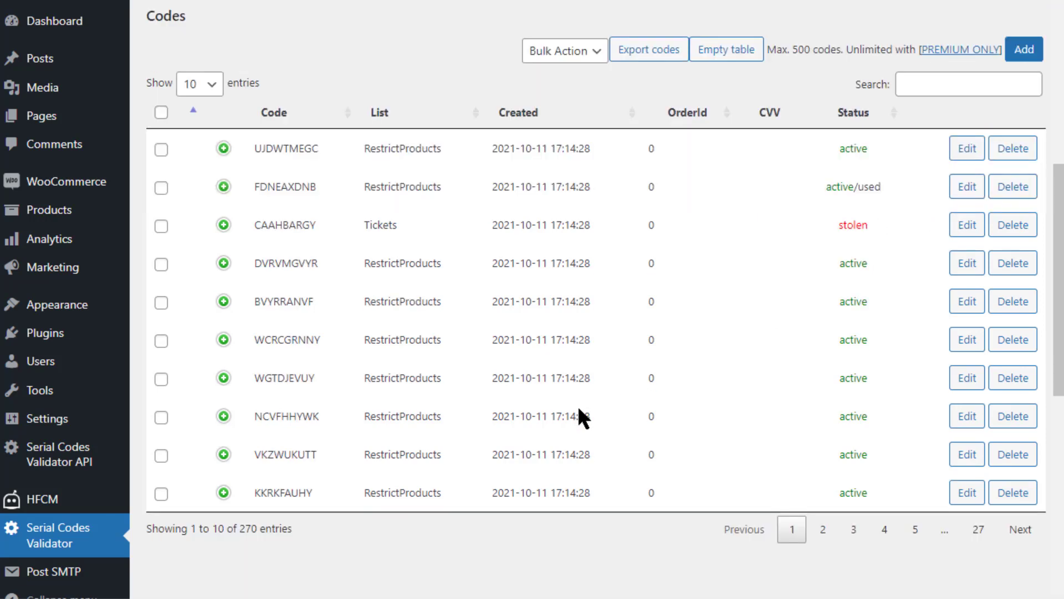
click(861, 535)
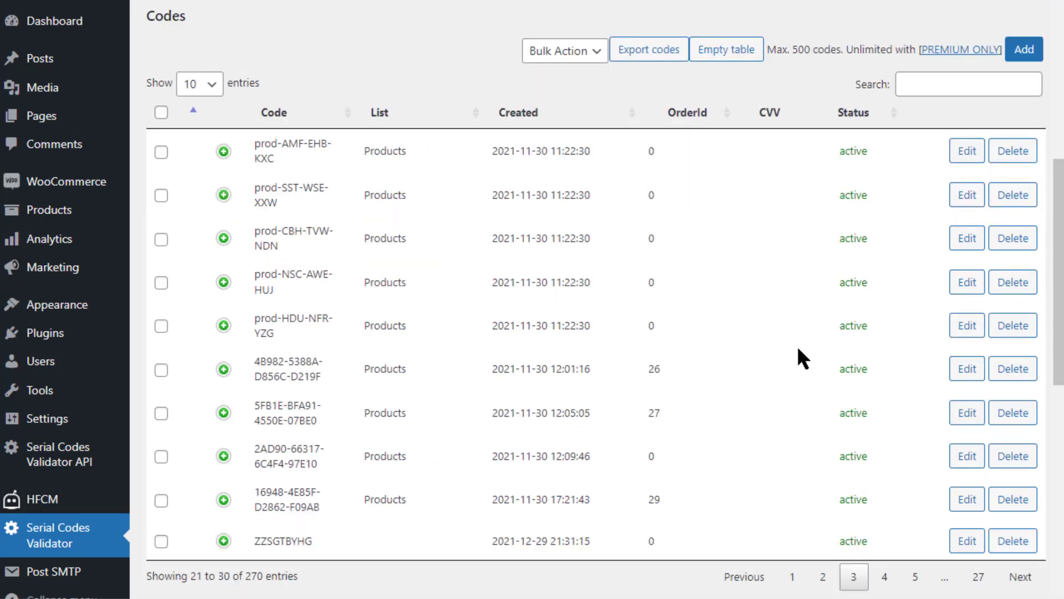
click(224, 196)
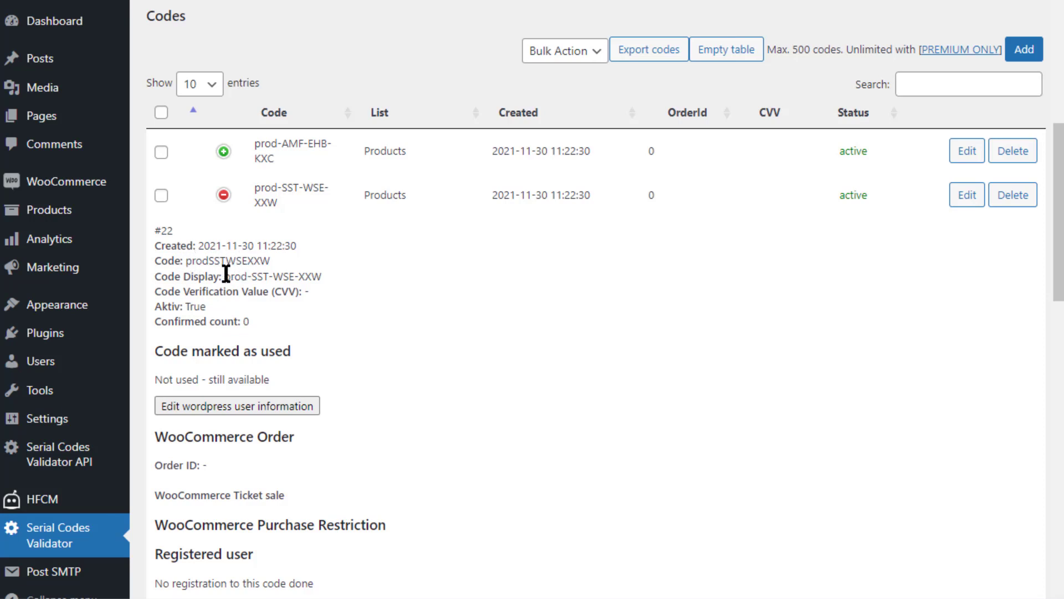
drag(224, 276, 297, 278)
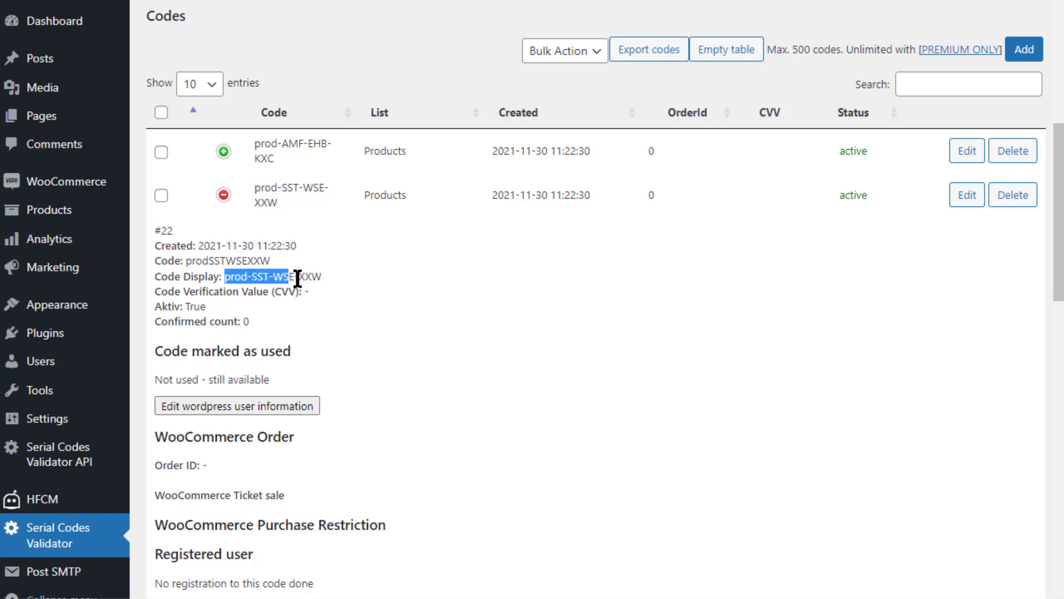
click(350, 326)
scroll(350, 325, down, 1)
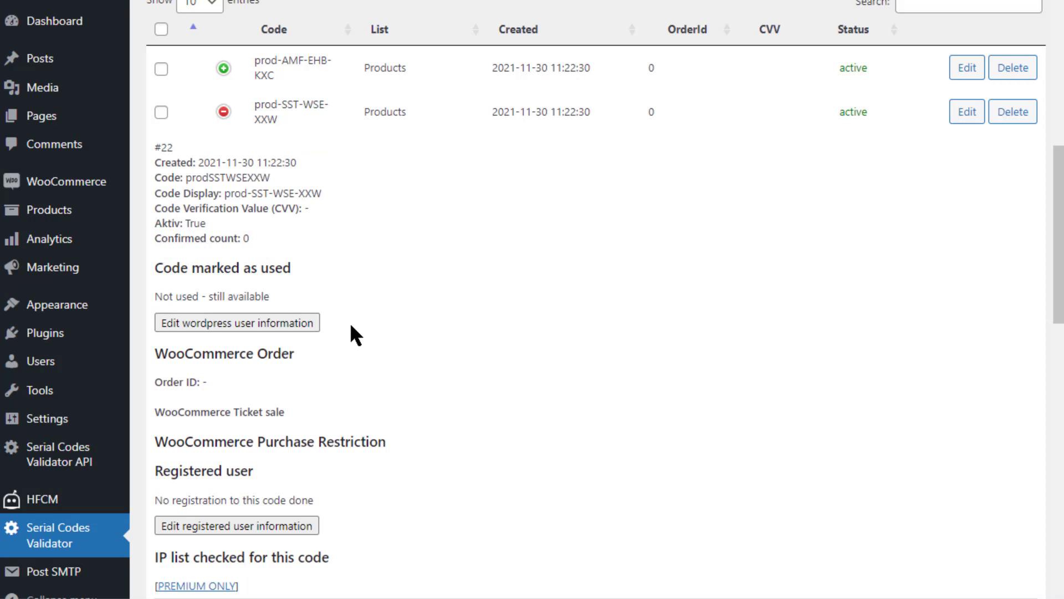
scroll(351, 325, down, 1)
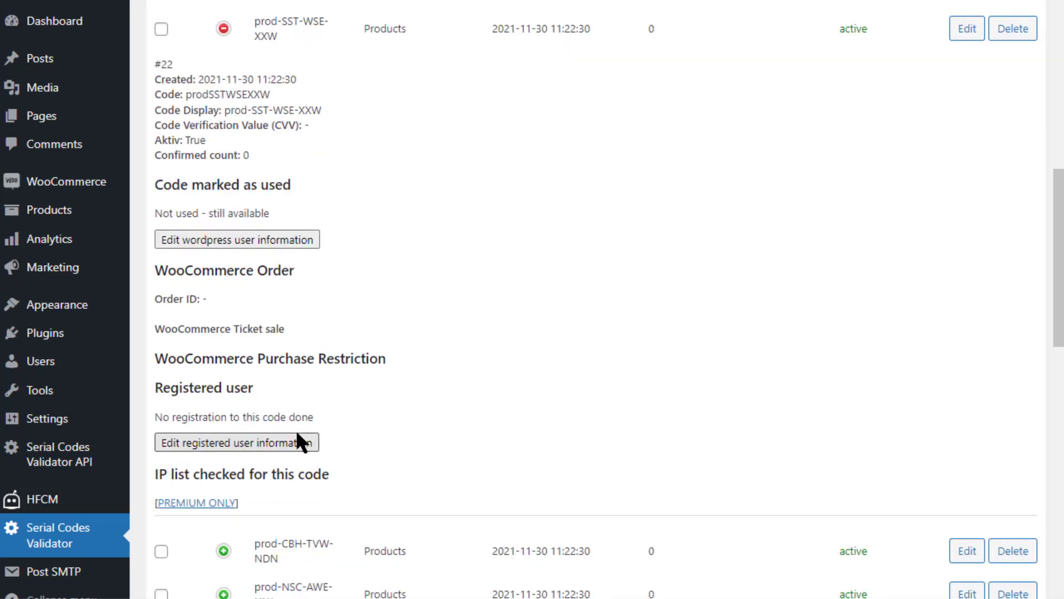
scroll(666, 383, up, 5)
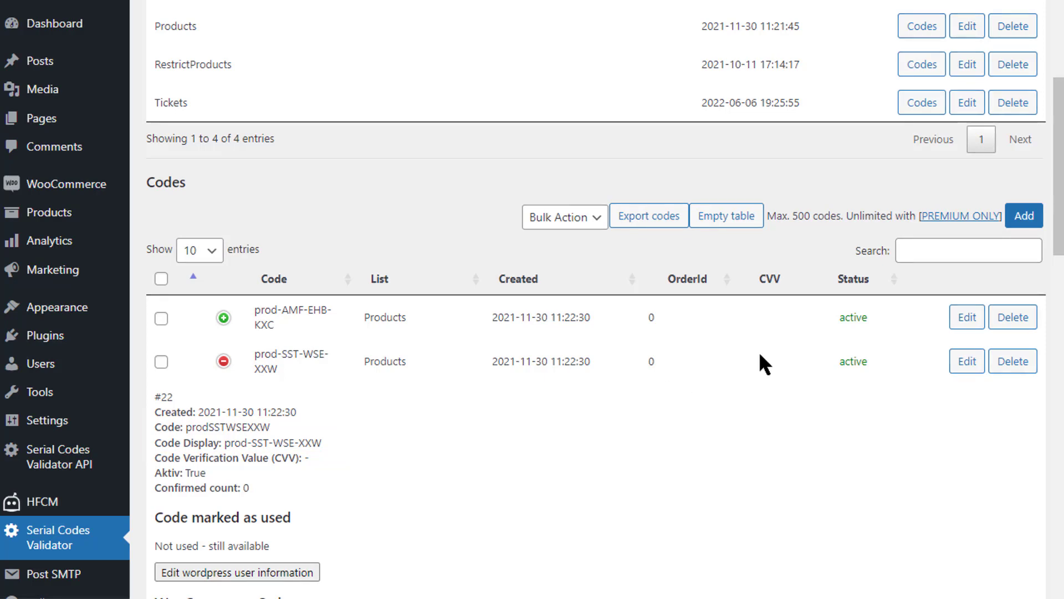
Generate 100 Serials-type codes with prefix PRE and a '-' delimiter between letter groups
click(1030, 220)
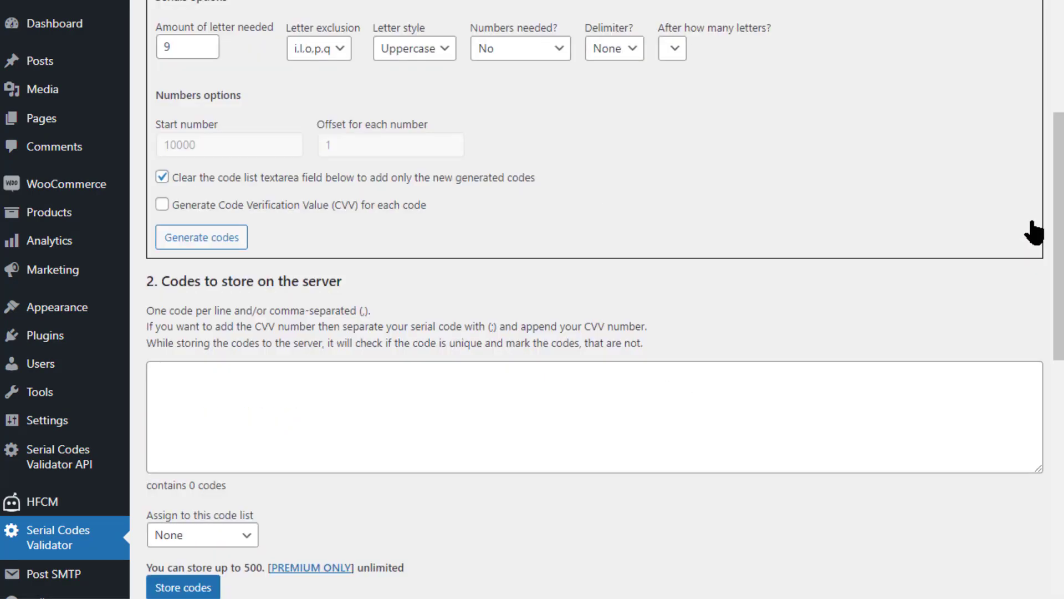
scroll(1030, 221, up, 6)
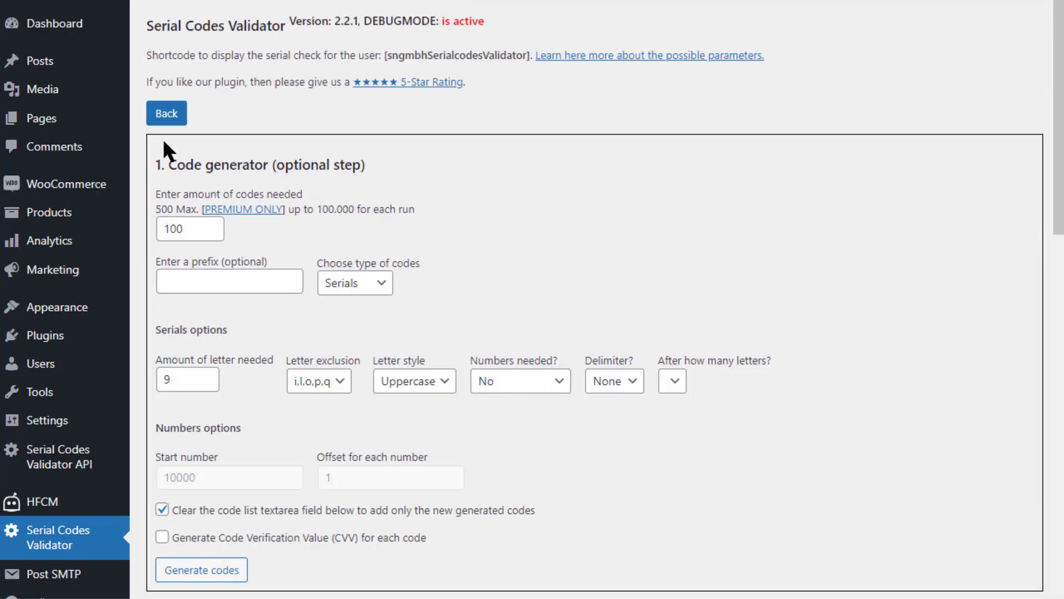
click(200, 285)
text(PRE)
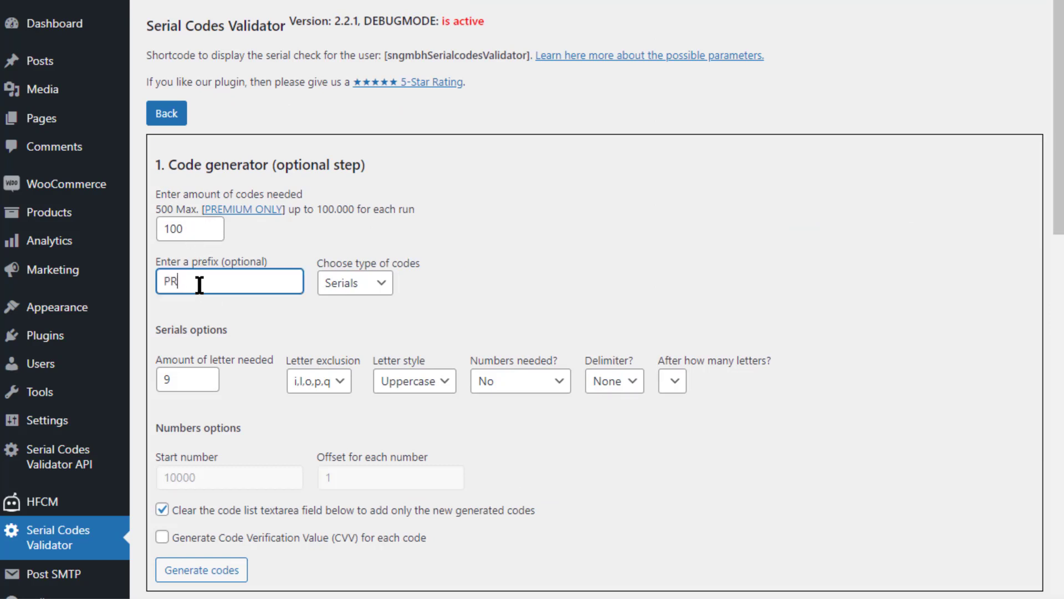
click(366, 288)
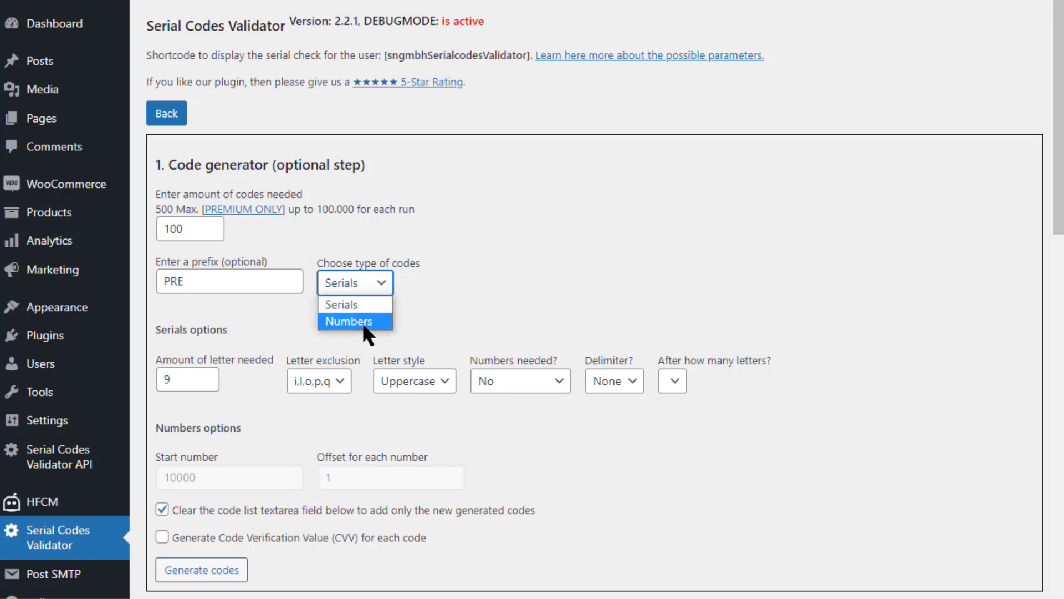
click(366, 303)
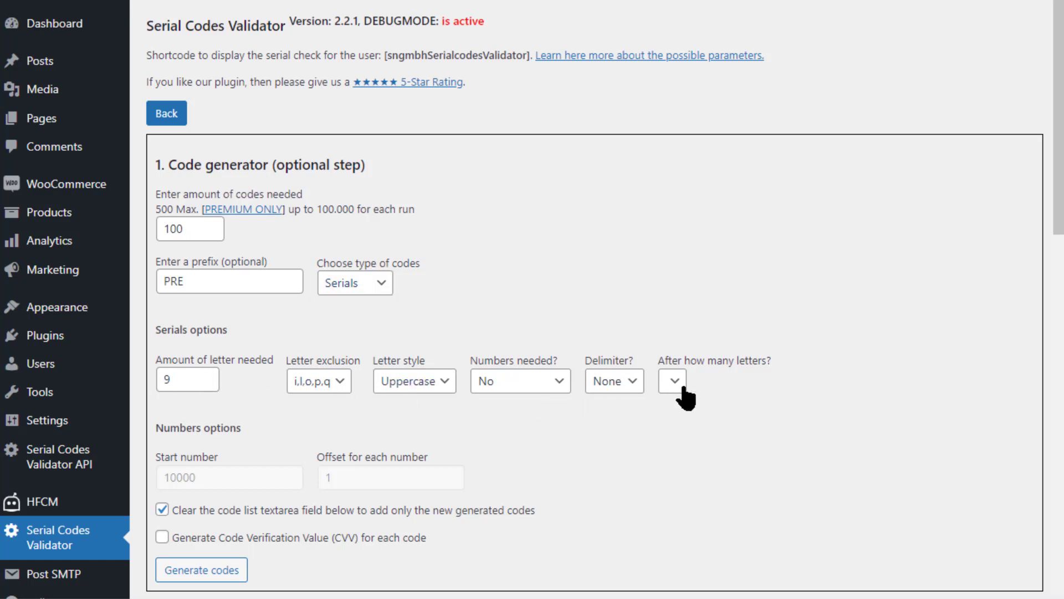
click(615, 381)
click(619, 421)
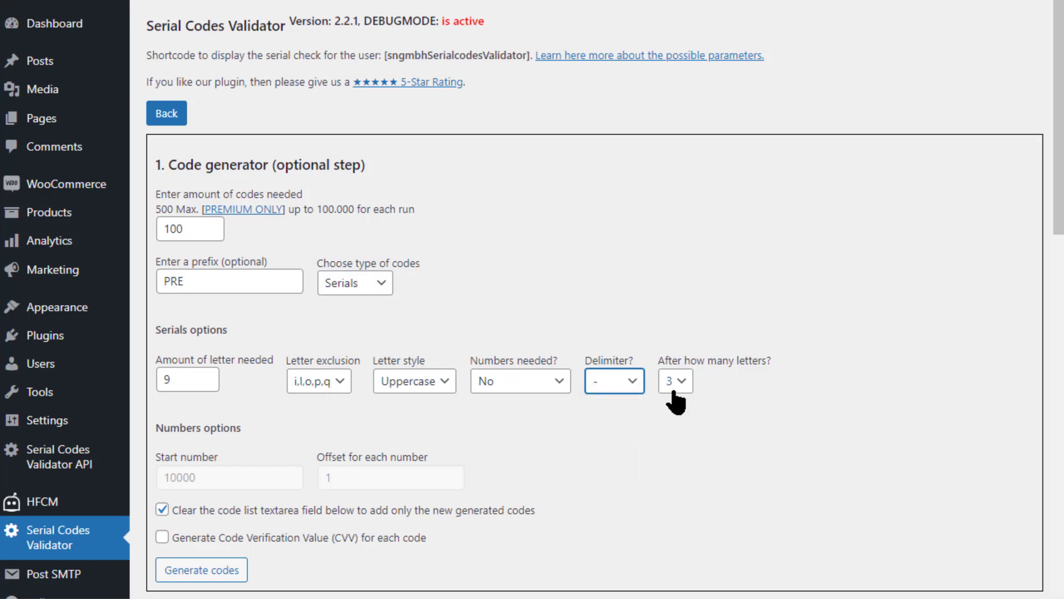
click(187, 572)
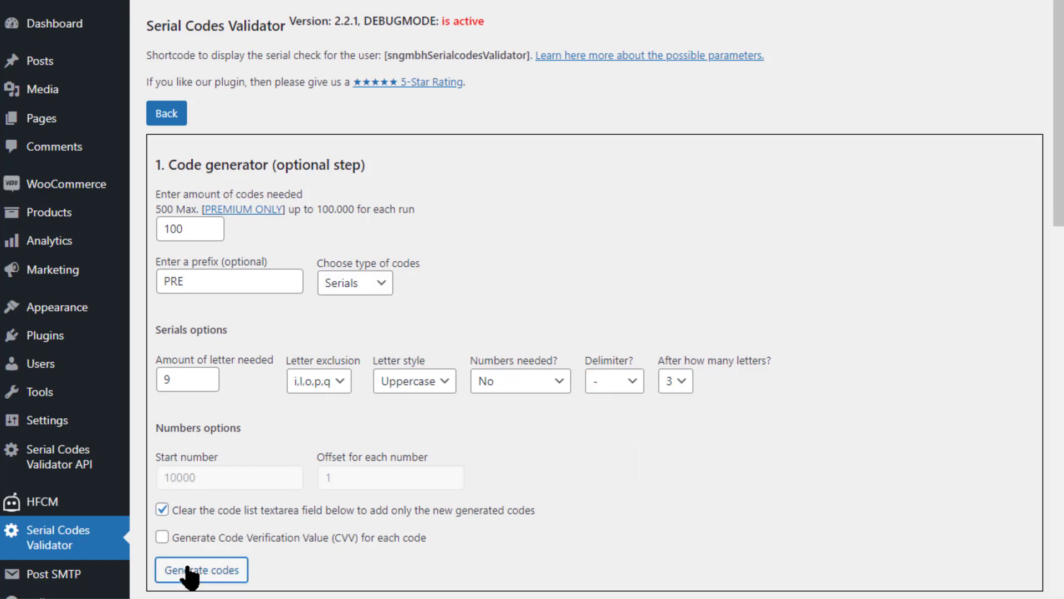
scroll(188, 571, down, 3)
Choose Products as the code list for the 100 generated codes
scroll(186, 565, down, 4)
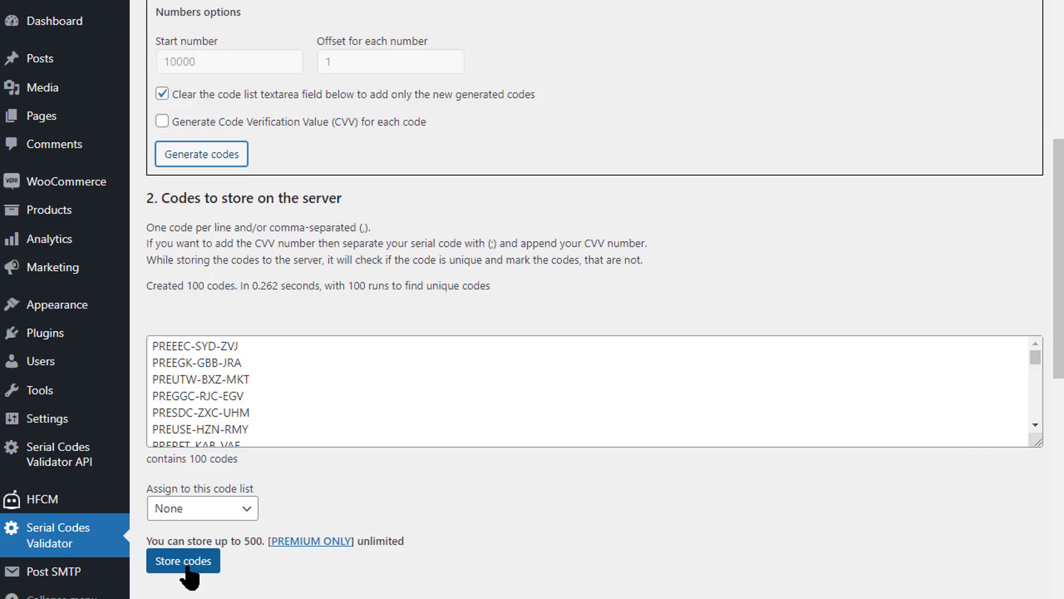
scroll(282, 366, down, 1)
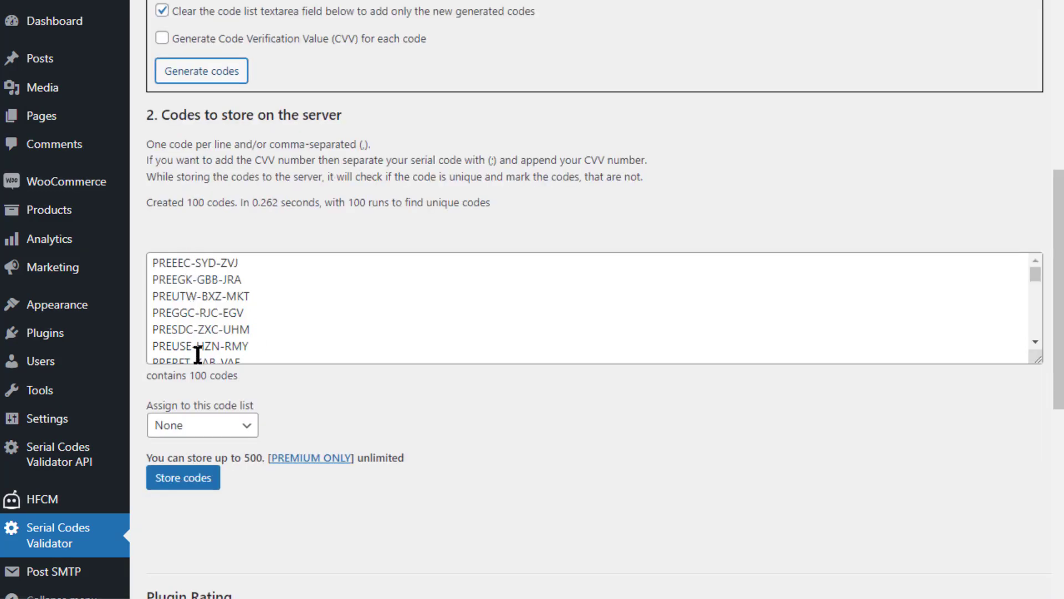
drag(1031, 275, 1013, 241)
click(248, 433)
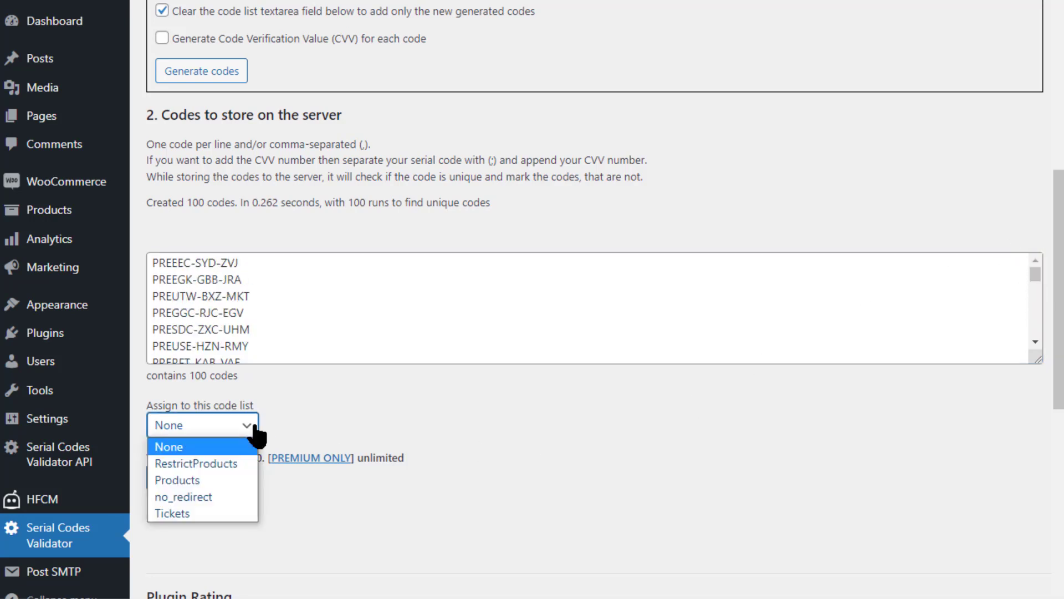
click(227, 480)
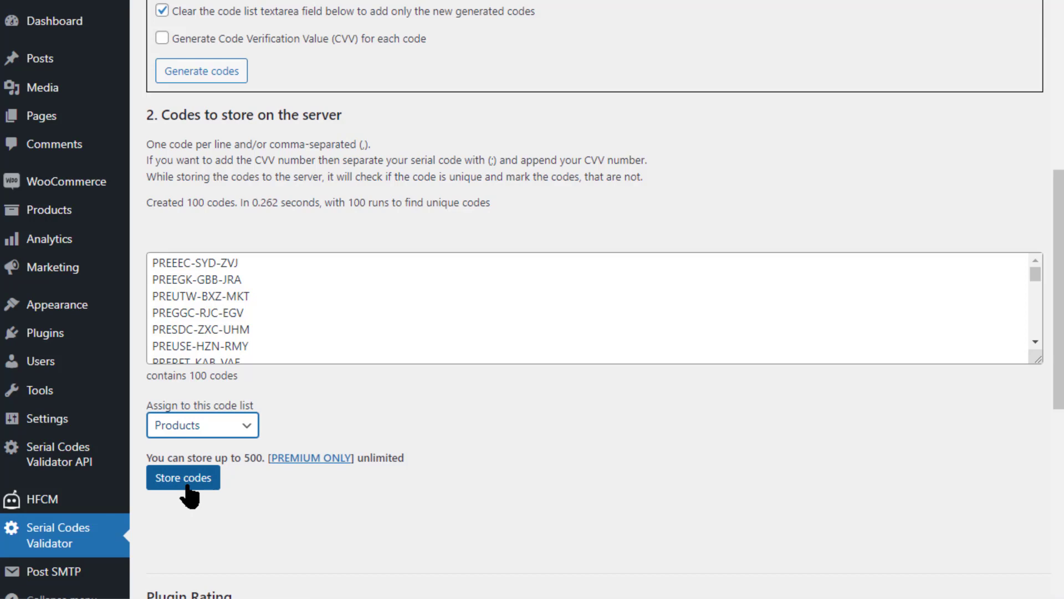
Store the generated codes on the server
click(187, 487)
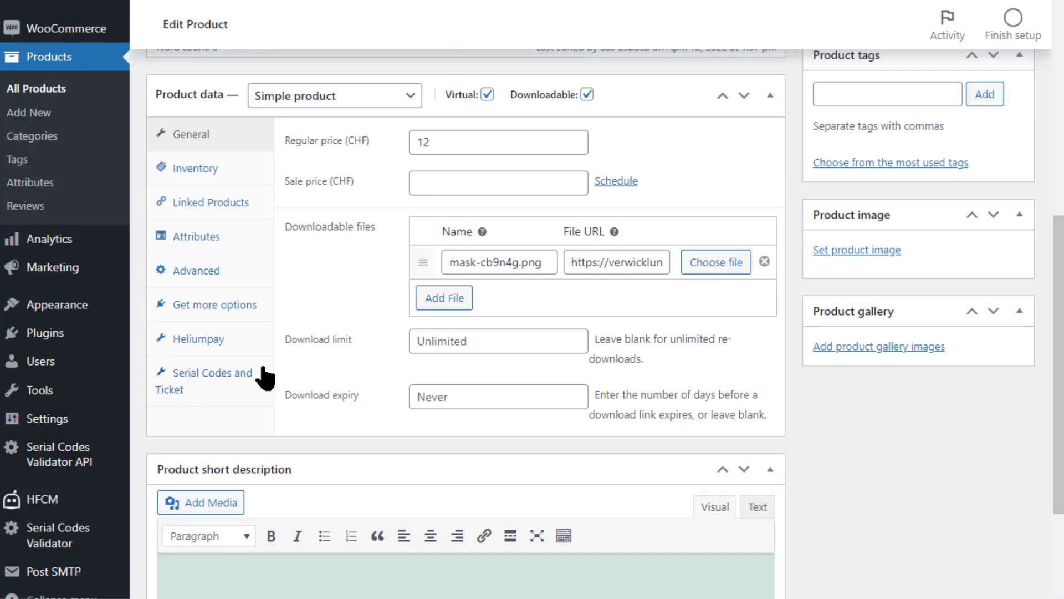
click(211, 387)
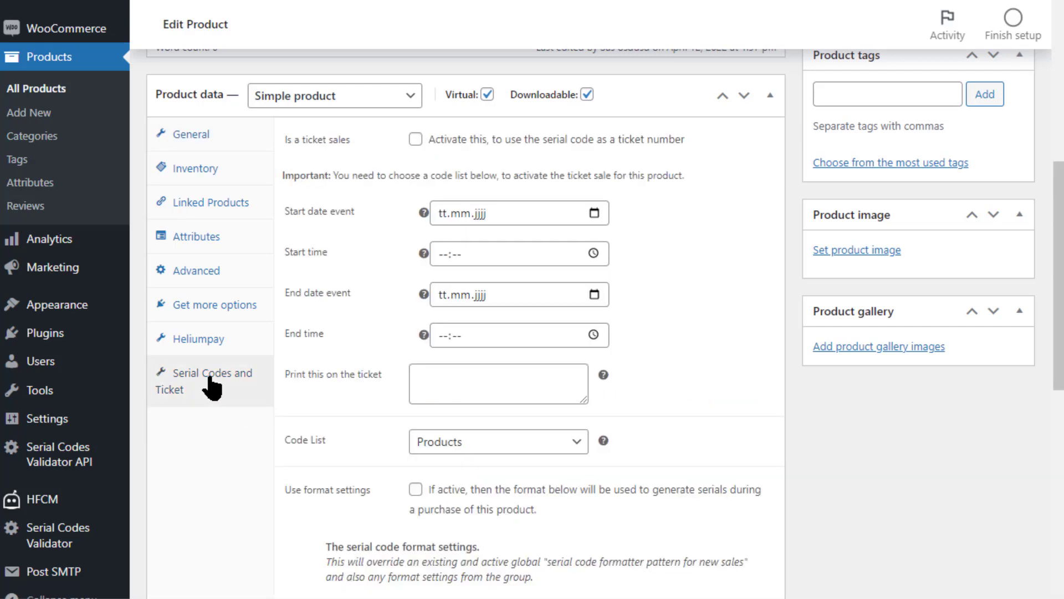
click(415, 141)
scroll(331, 409, down, 2)
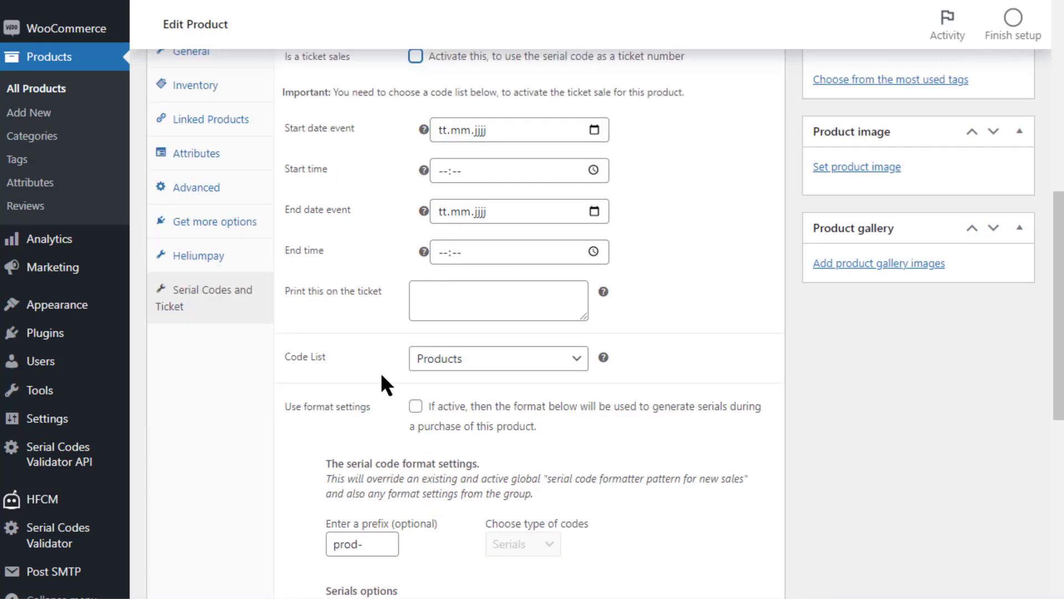
click(443, 363)
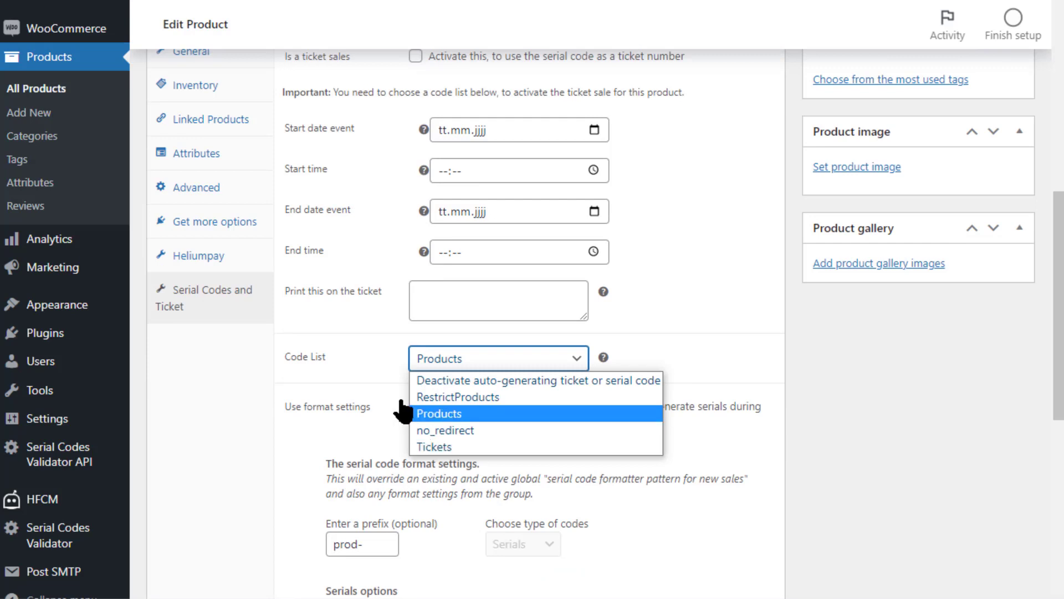
click(375, 373)
scroll(420, 330, down, 2)
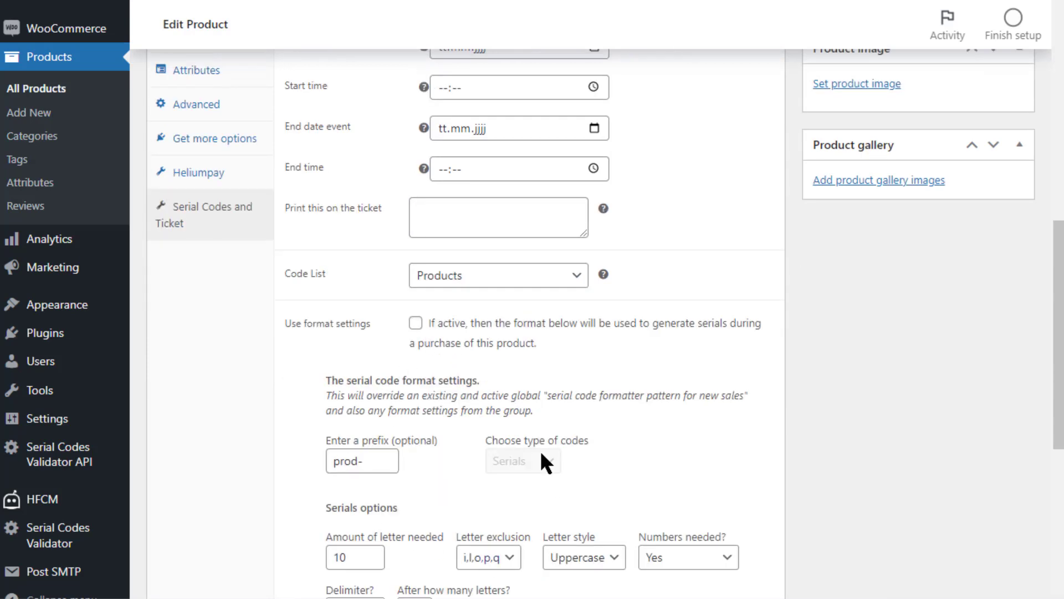
scroll(610, 444, down, 2)
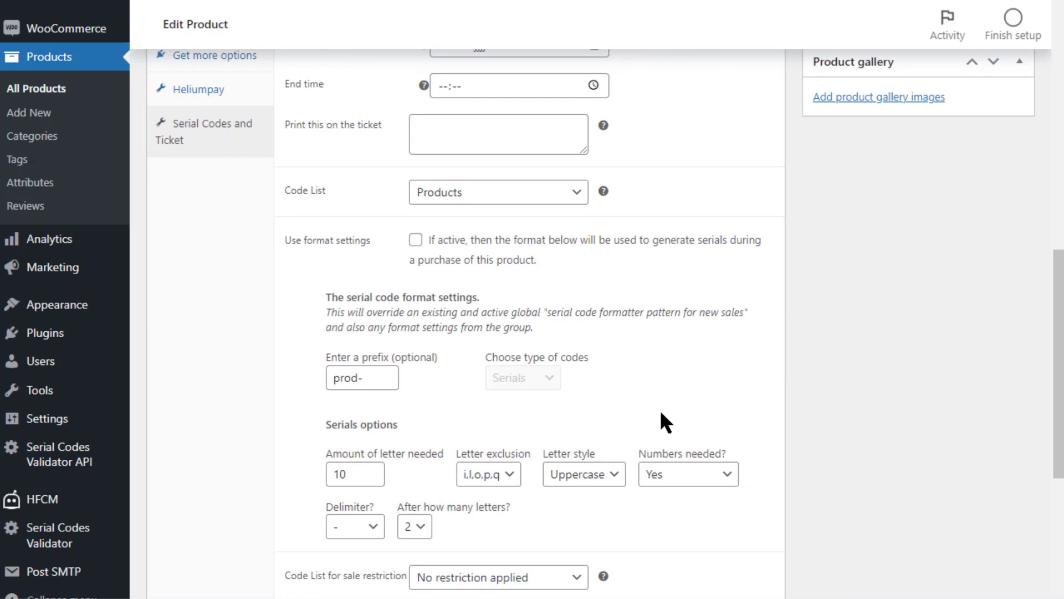
scroll(314, 388, down, 2)
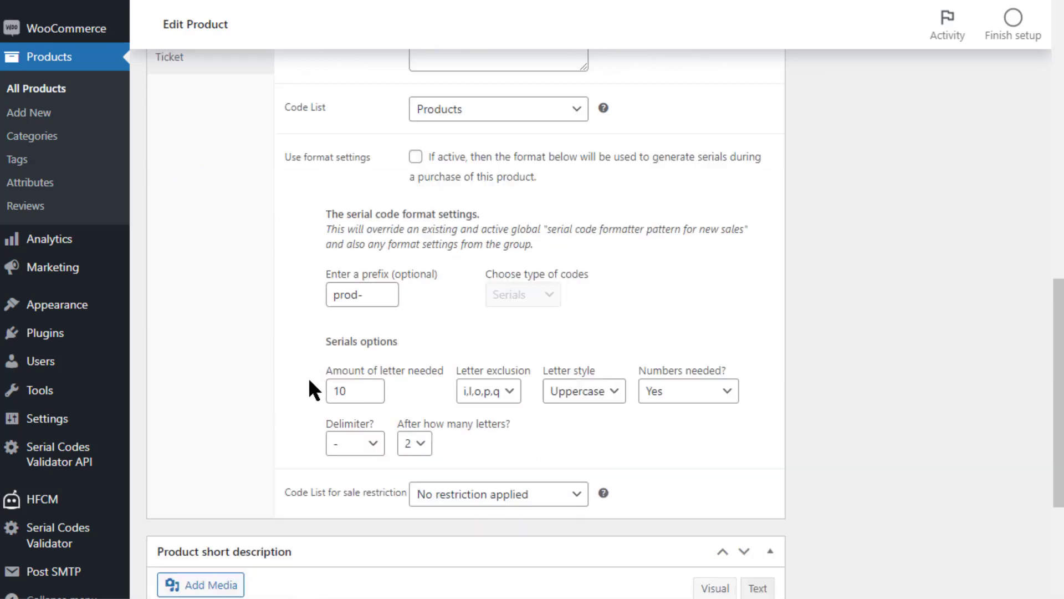
click(464, 499)
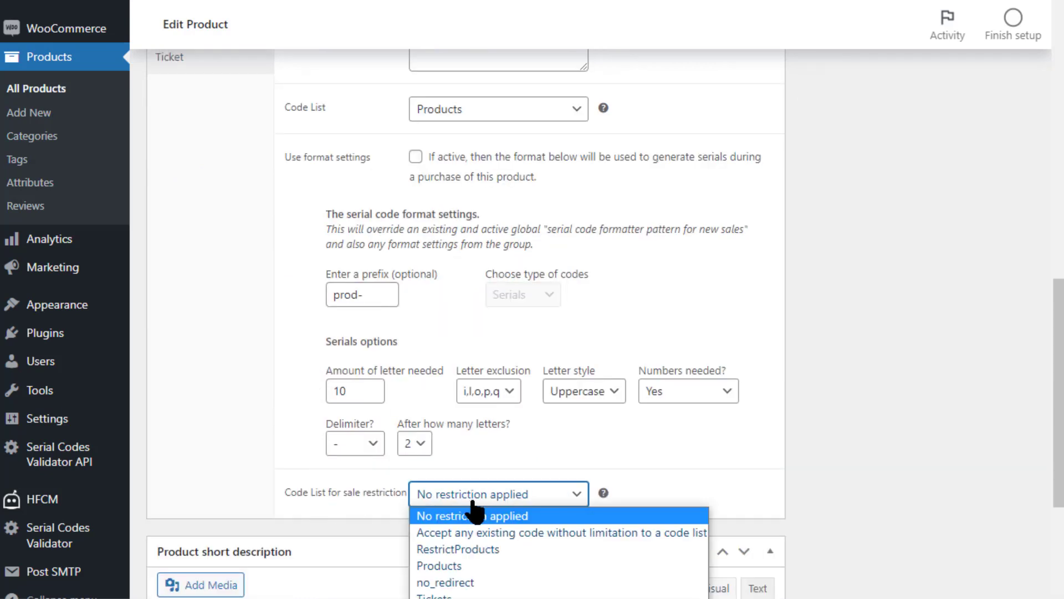
click(693, 435)
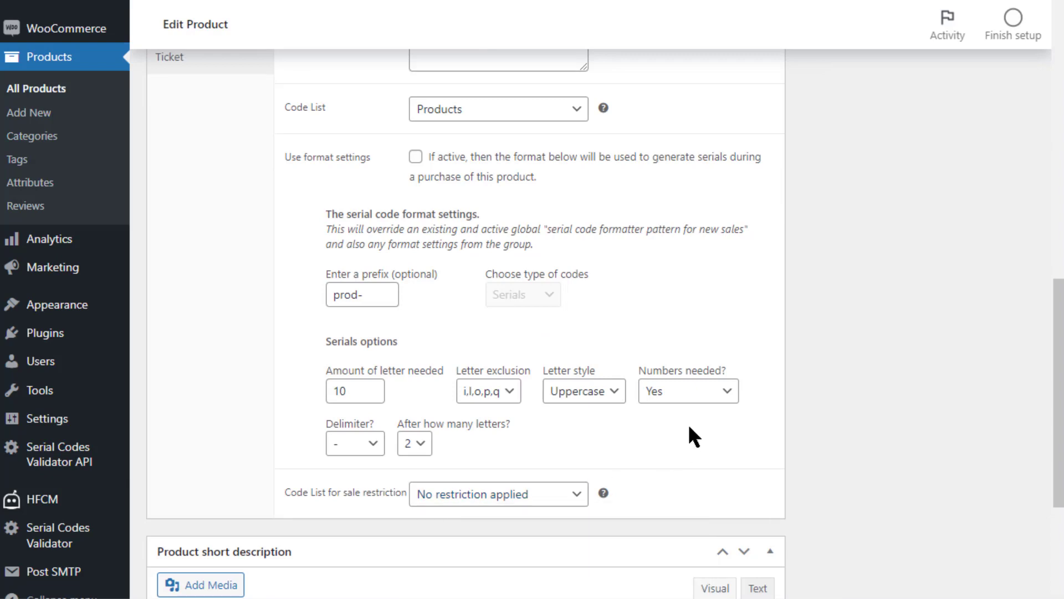
scroll(694, 427, up, 6)
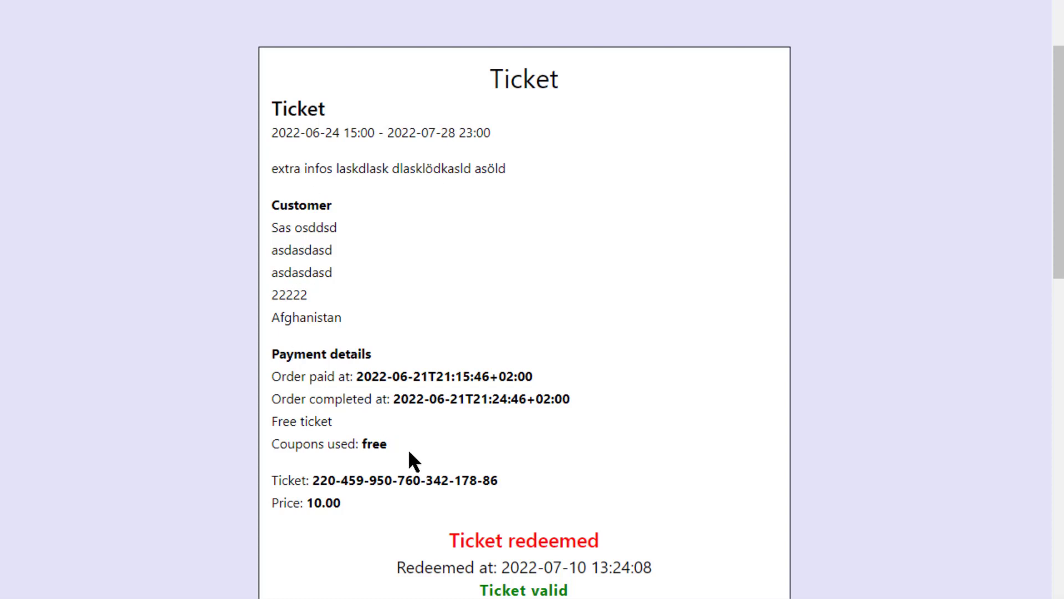
scroll(409, 452, down, 3)
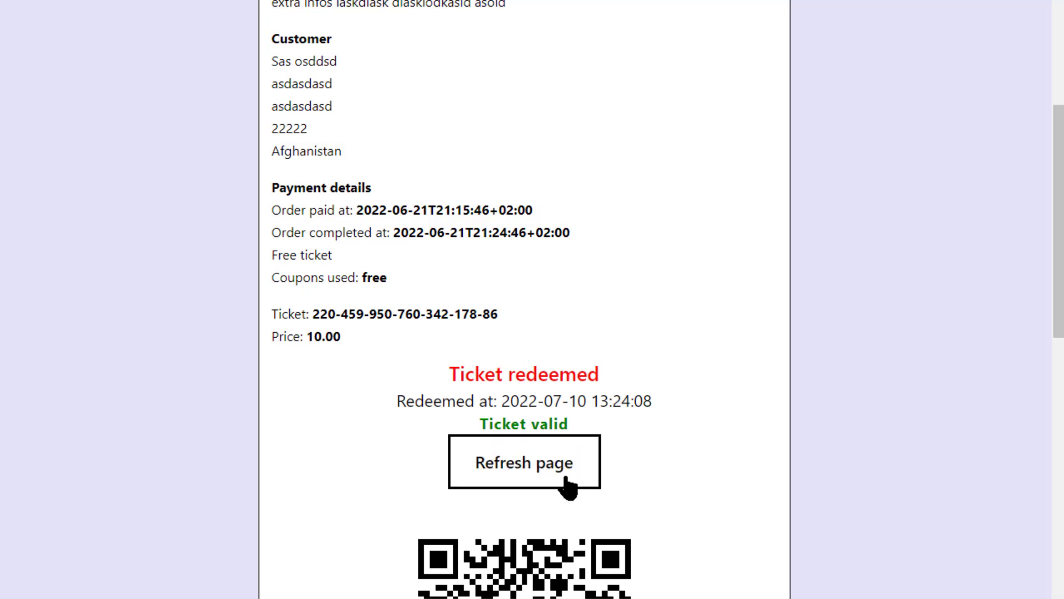
scroll(687, 435, down, 5)
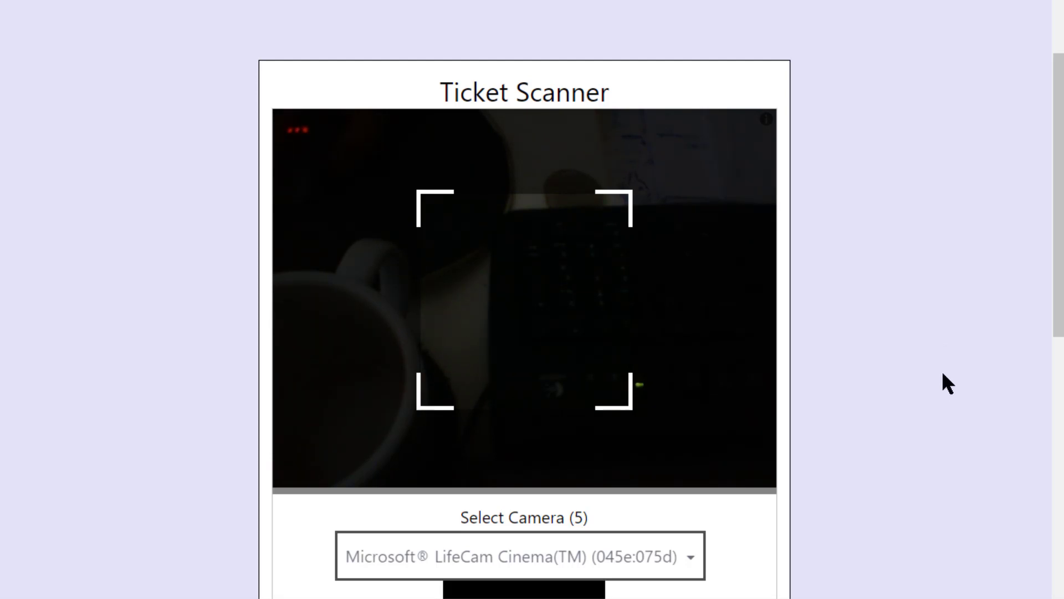
scroll(942, 382, down, 3)
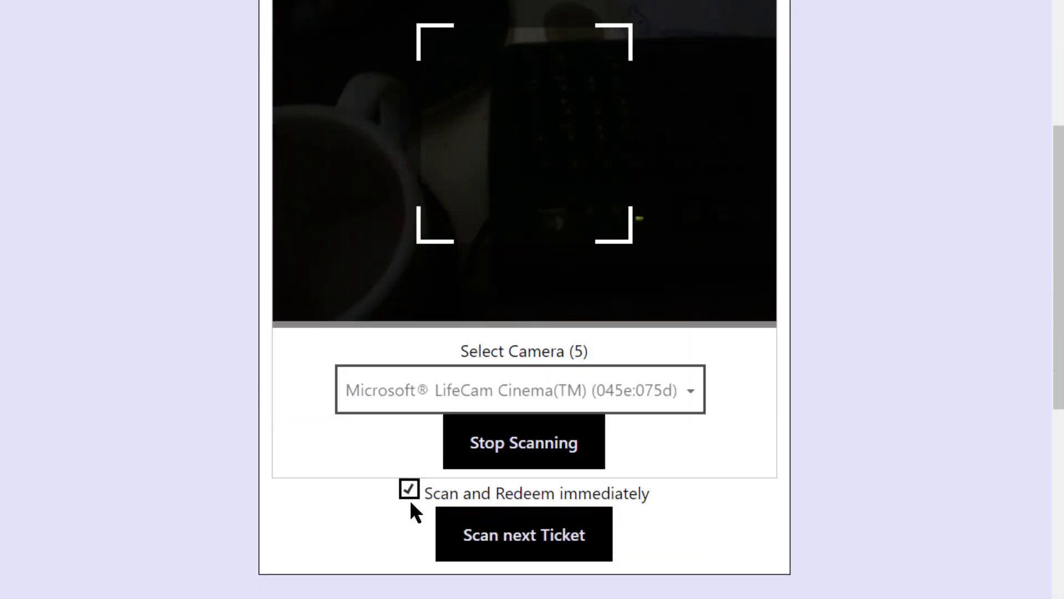